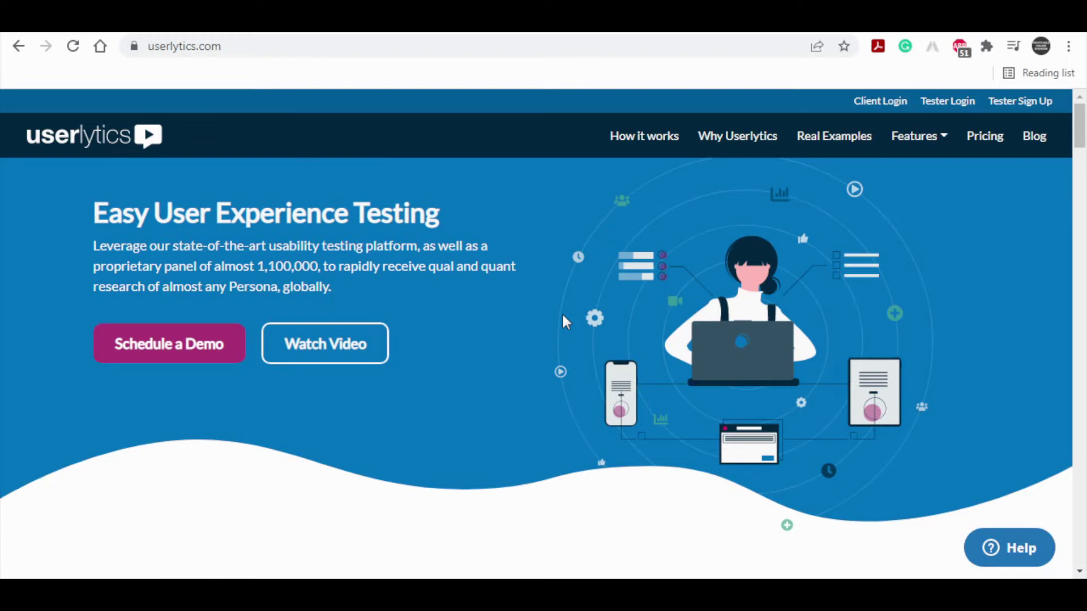
pyautogui.scroll(-4, 564, 321)
pyautogui.scroll(-4, 646, 323)
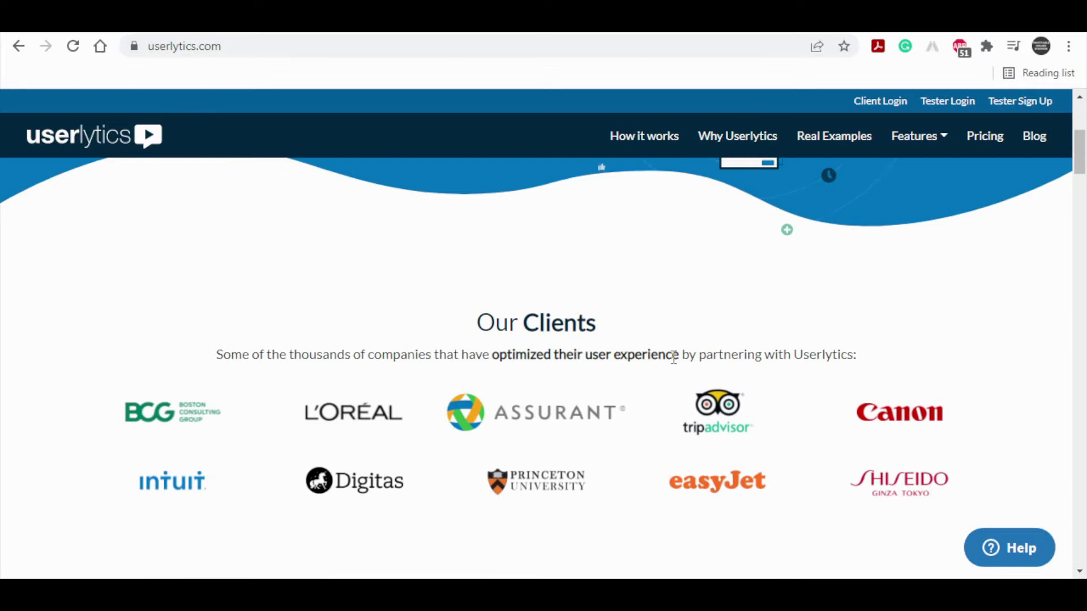
pyautogui.scroll(-2, 748, 339)
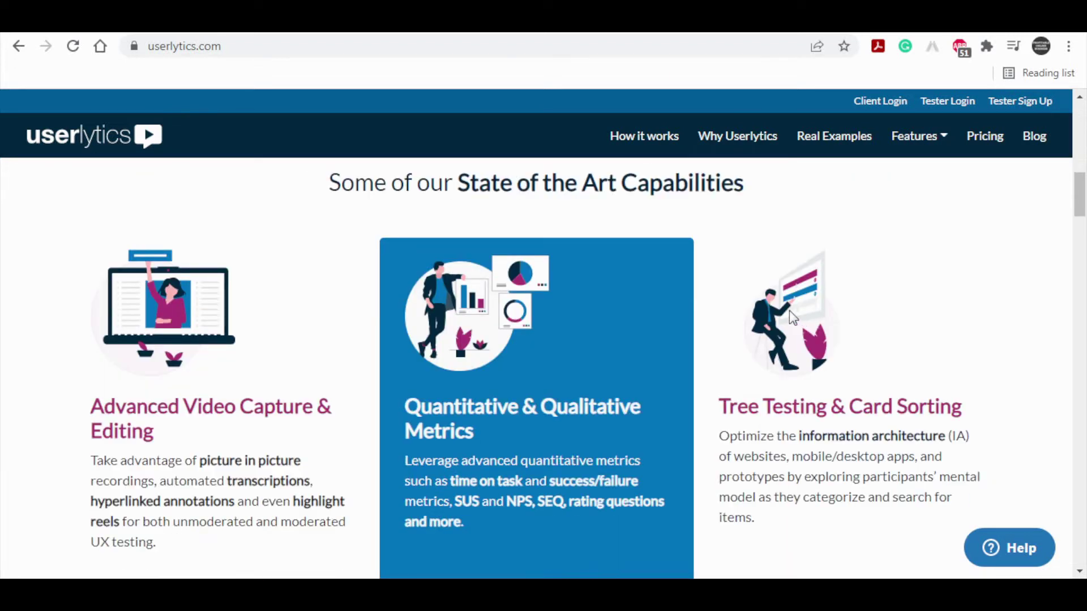
pyautogui.scroll(-1, 509, 294)
pyautogui.scroll(-1, 503, 295)
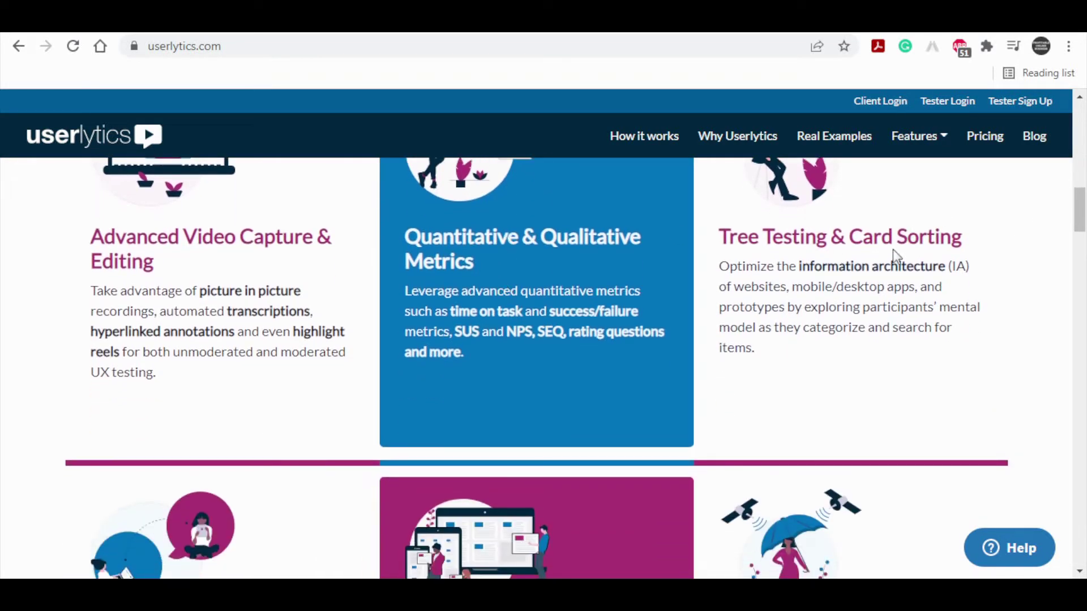
pyautogui.scroll(1, 935, 280)
pyautogui.scroll(-5, 505, 444)
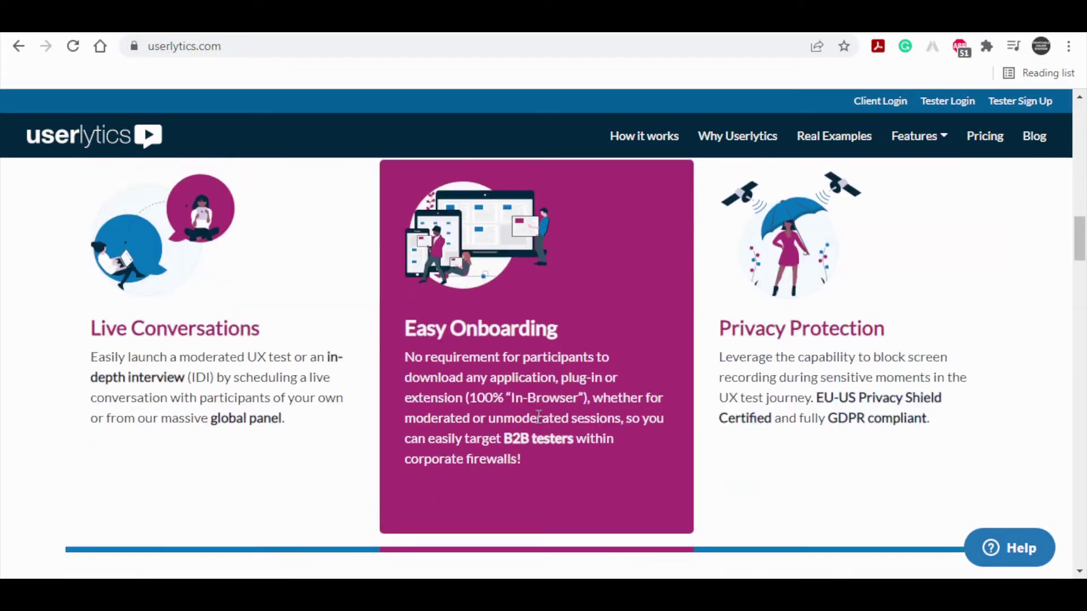
pyautogui.scroll(-3, 636, 362)
pyautogui.scroll(-2, 776, 397)
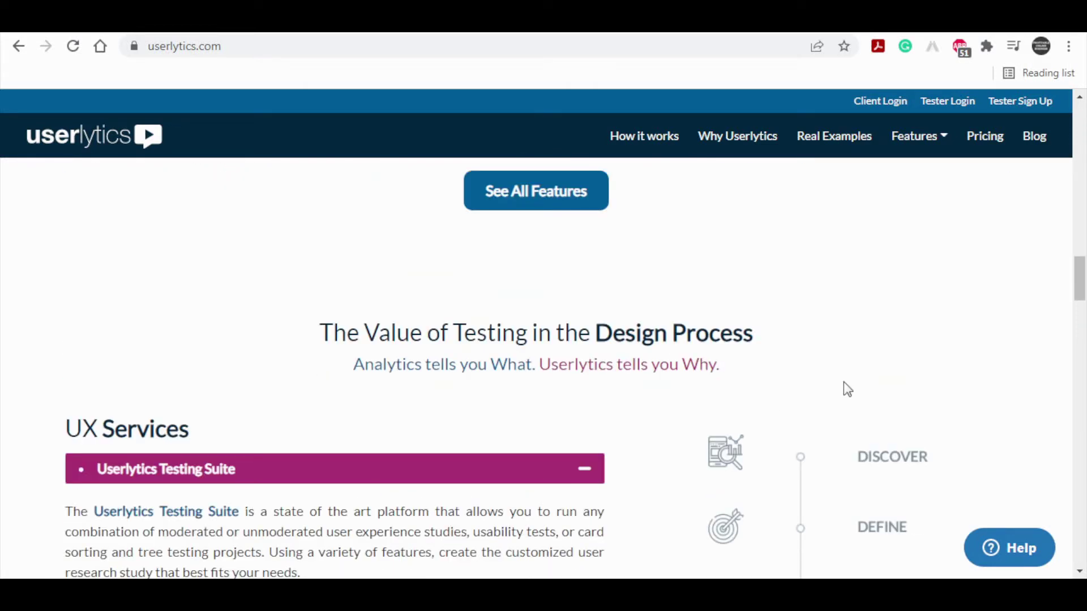
pyautogui.scroll(-1, 844, 381)
pyautogui.scroll(-1, 28, 425)
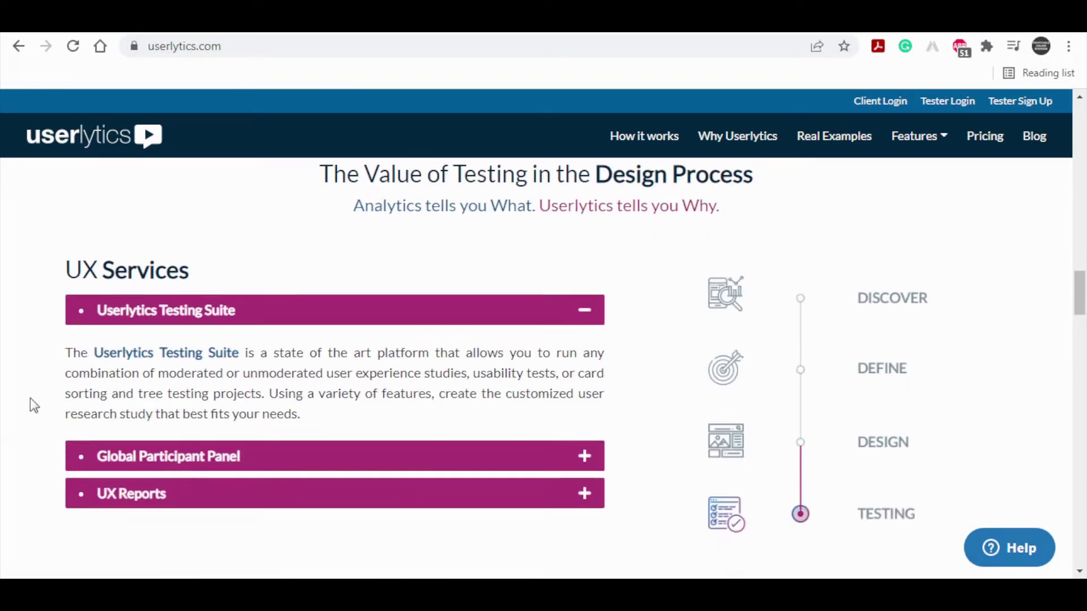
pyautogui.scroll(-1, 213, 366)
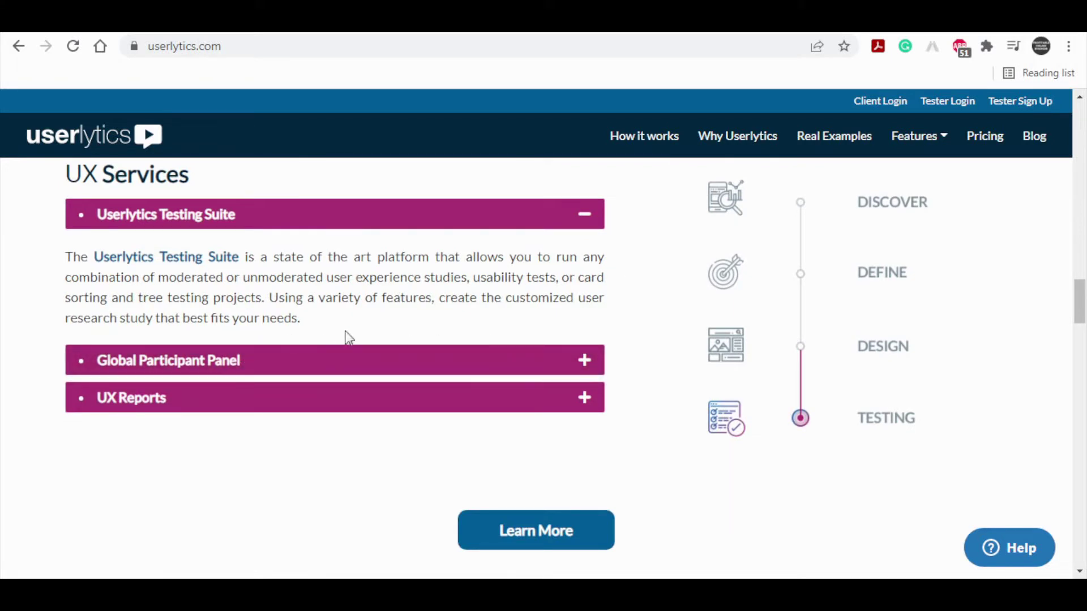
# Expand the Global Participant Panel and UX Reports descriptions under UX Services.
pyautogui.click(484, 348)
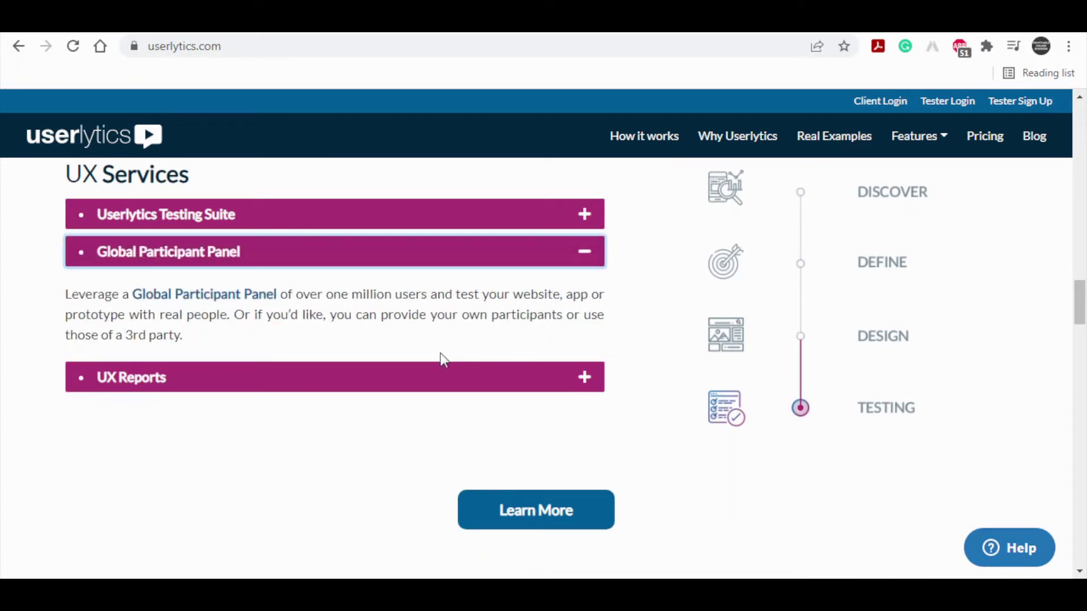
pyautogui.click(421, 372)
pyautogui.scroll(-1, 498, 346)
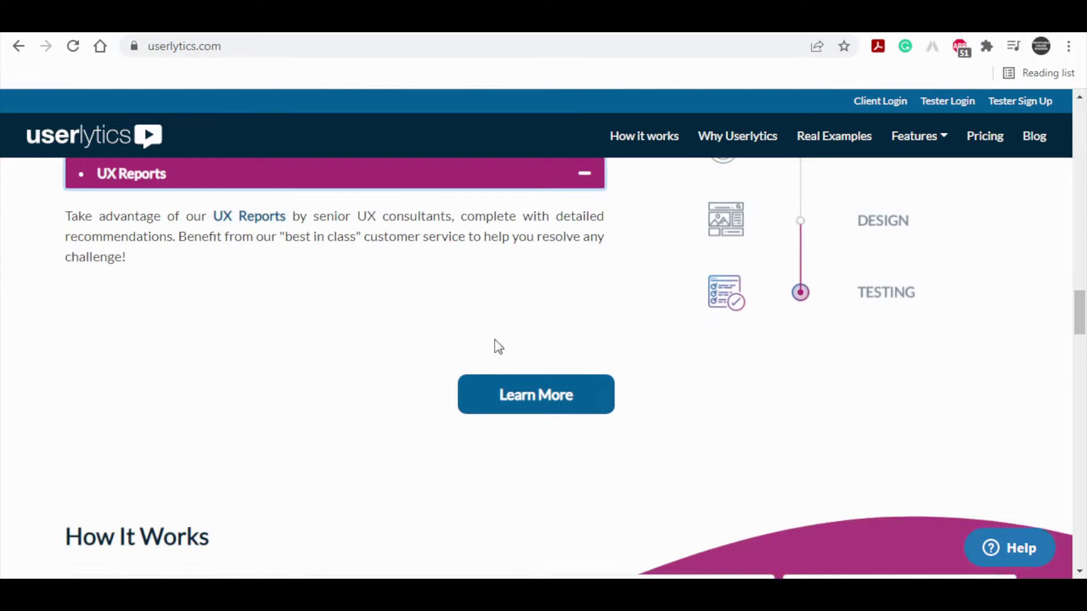
pyautogui.scroll(-1, 493, 323)
pyautogui.scroll(-1, 425, 331)
pyautogui.scroll(-1, 288, 357)
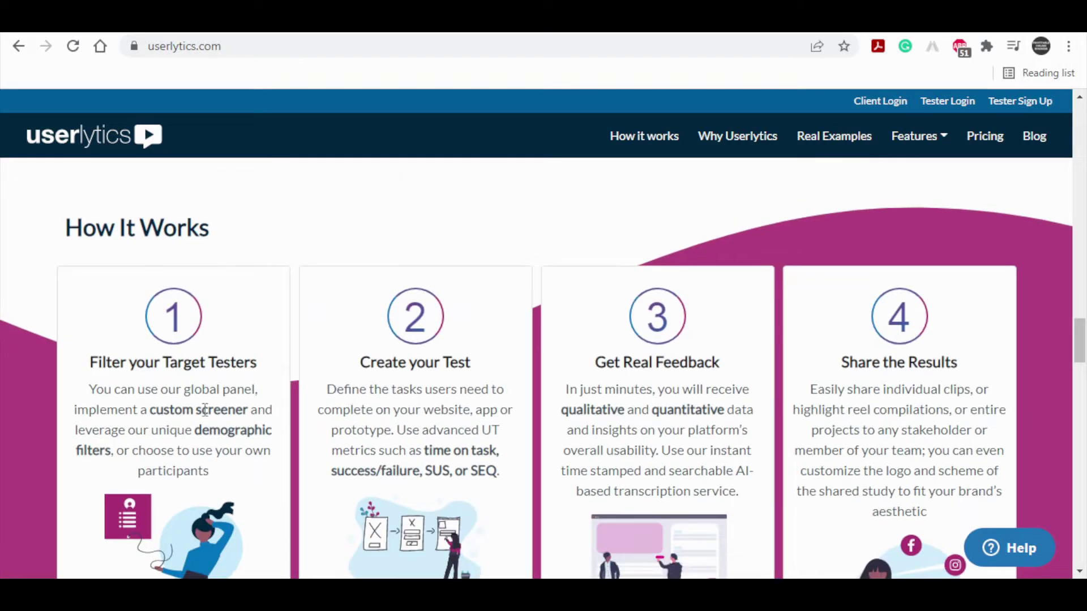
pyautogui.scroll(-1, 203, 409)
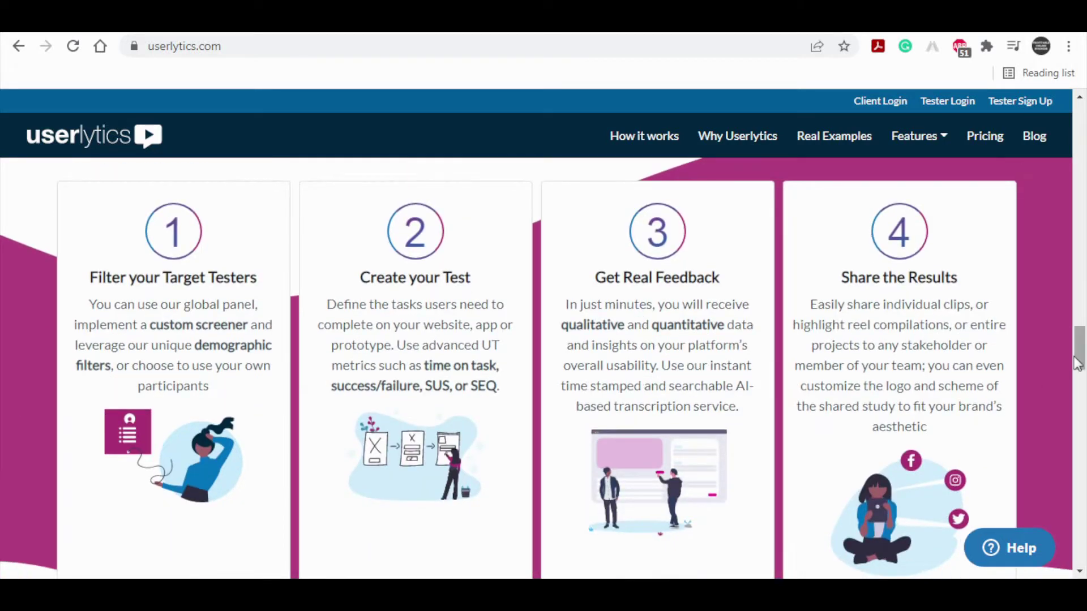
pyautogui.moveTo(1077, 363); pyautogui.dragTo(1077, 110)
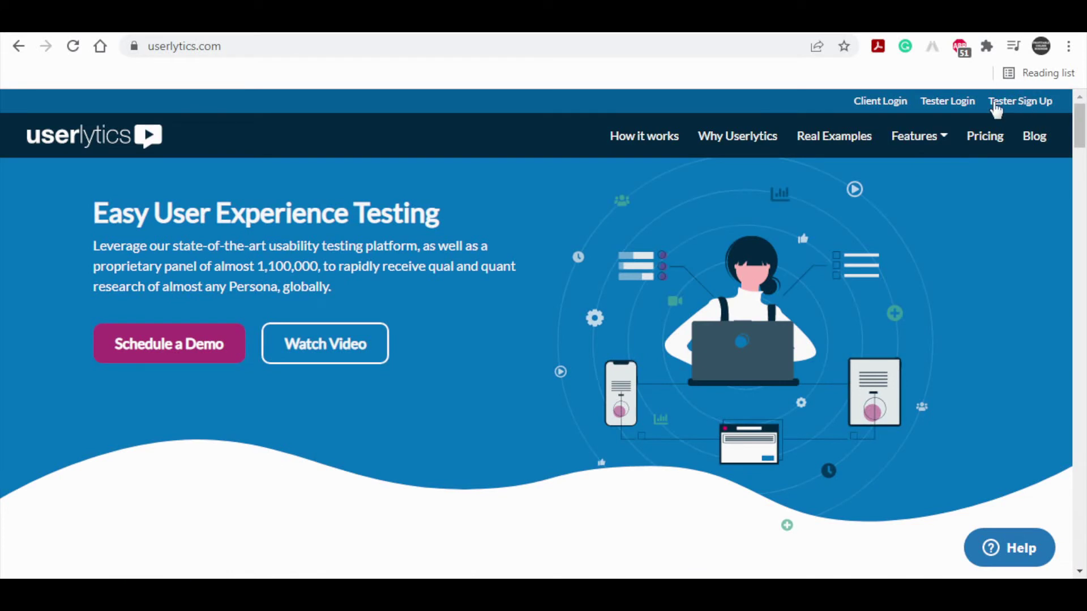
# Open Tester Sign Up and briefly highlight the 'Get PAID to test websites & apps!' heading.
pyautogui.click(1031, 102)
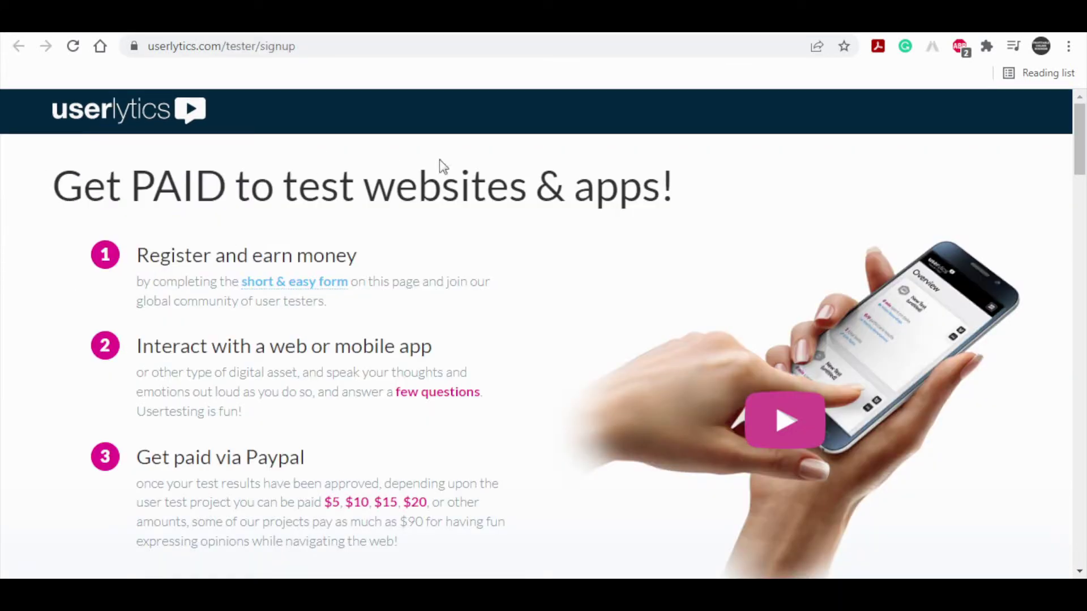
pyautogui.tripleClick(726, 195)
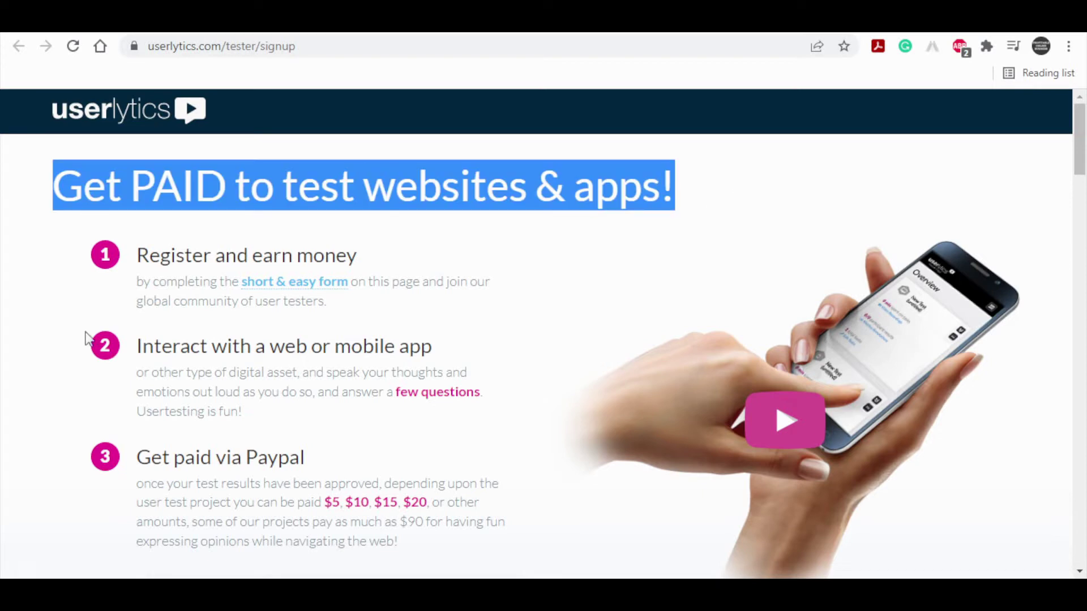
pyautogui.scroll(-2, 369, 413)
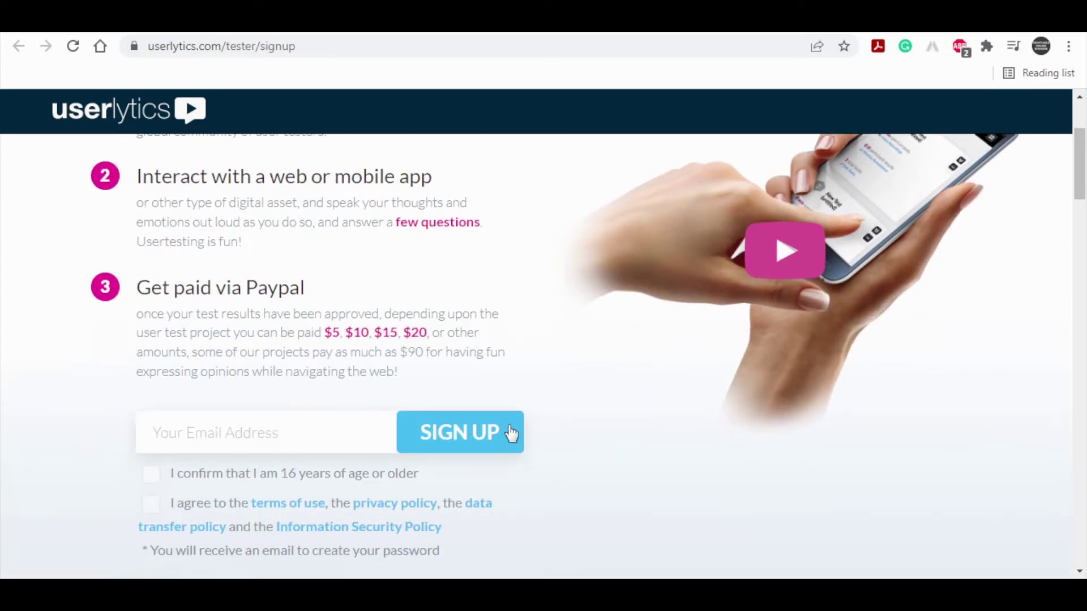
pyautogui.scroll(2, 510, 434)
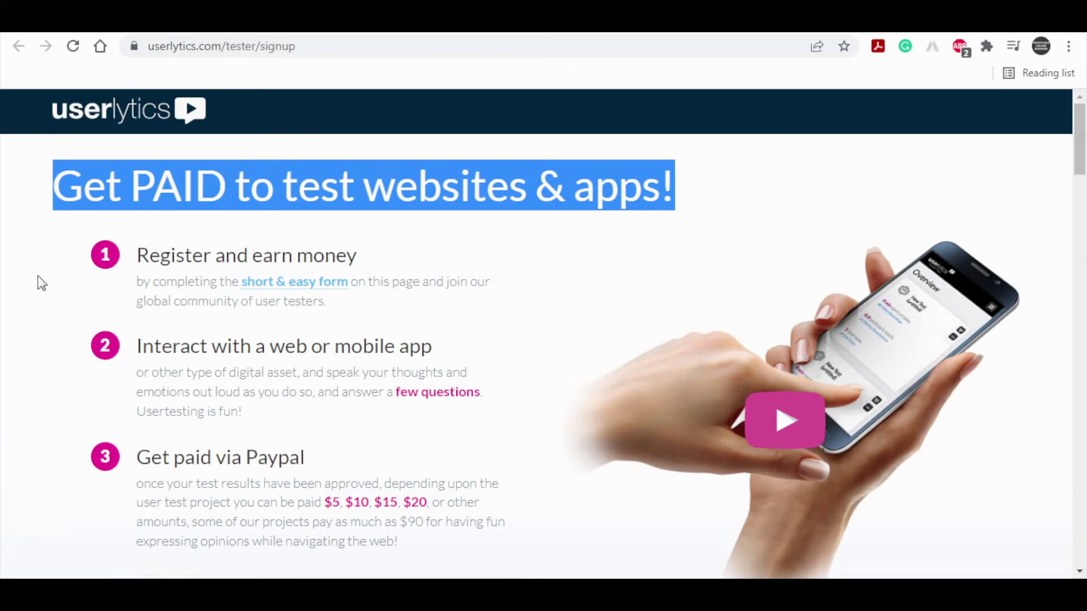
pyautogui.click(34, 280)
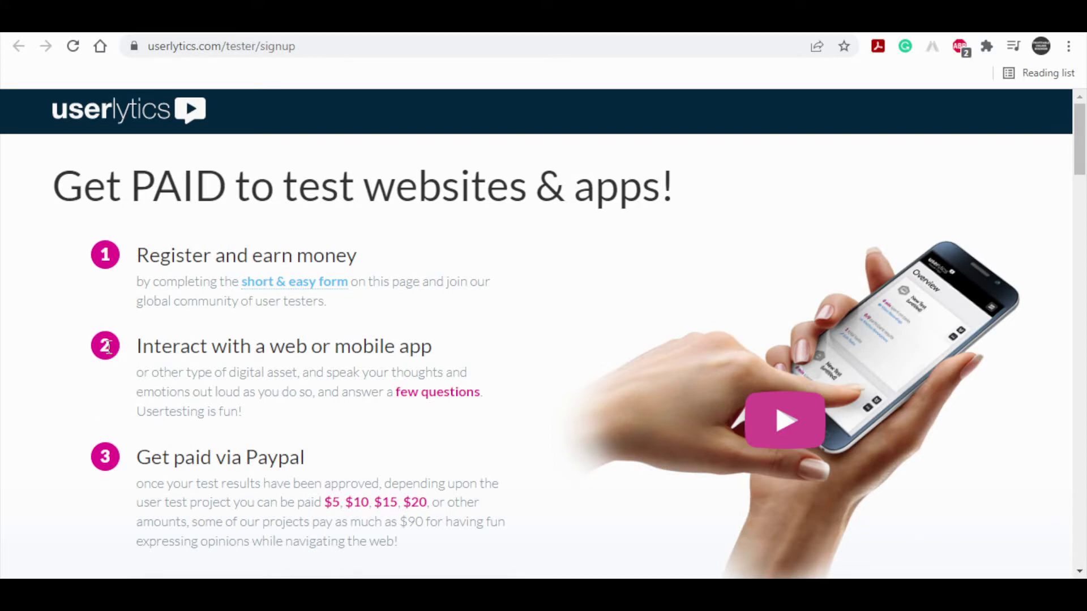
# Highlight step 2's app-interaction text, then just the sentence 'Usertesting is fun!'.
pyautogui.moveTo(136, 349)
pyautogui.mouseDown()
pyautogui.moveTo(367, 353)
pyautogui.moveTo(409, 379)
pyautogui.moveTo(485, 388)
pyautogui.moveTo(483, 415)
pyautogui.mouseUp()
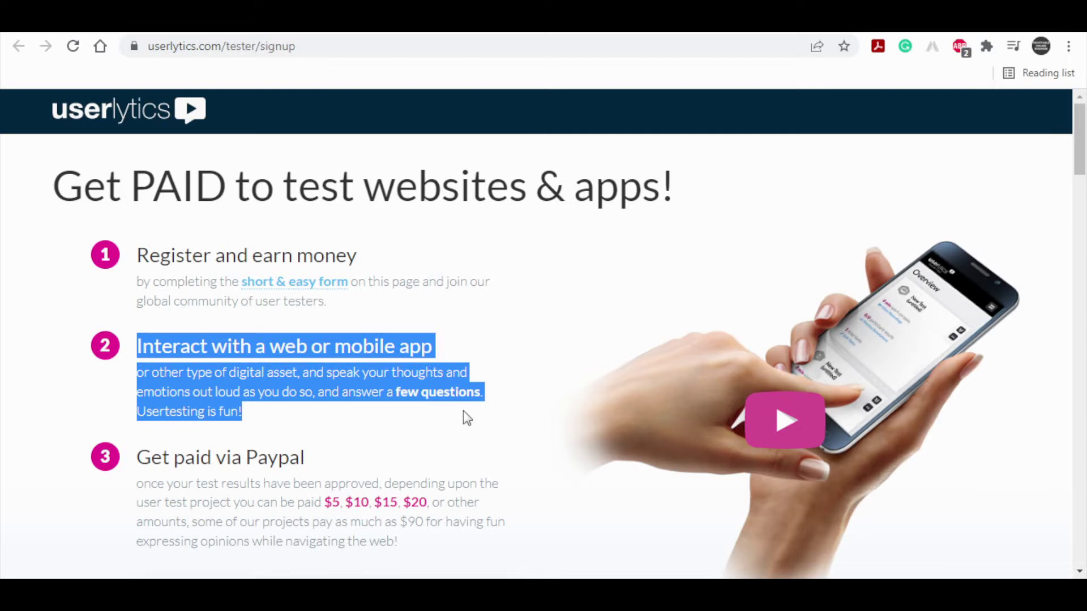
pyautogui.moveTo(138, 411); pyautogui.dragTo(246, 416)
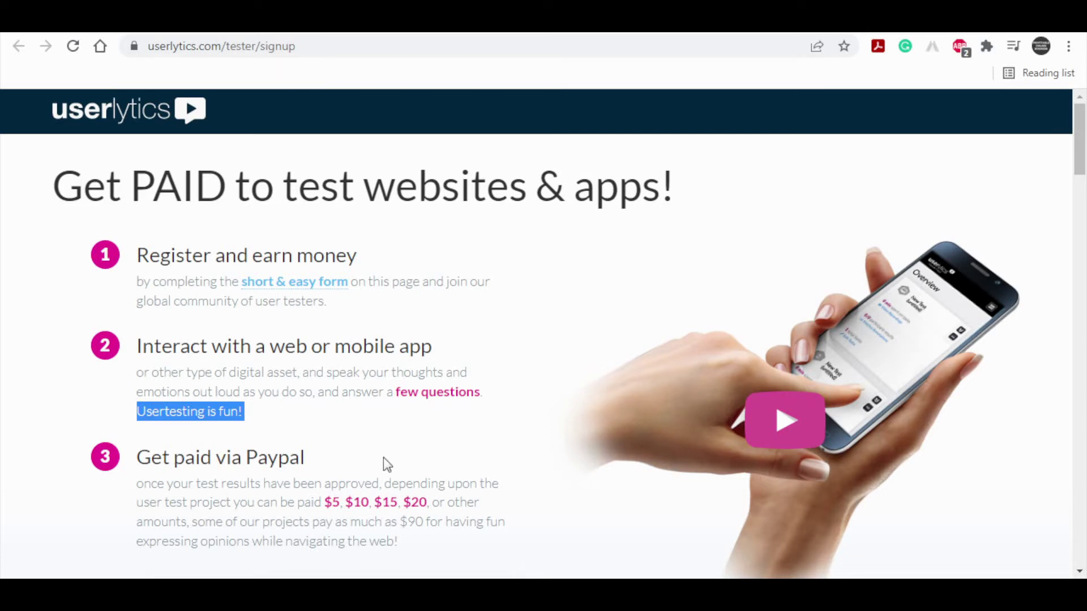
pyautogui.click(344, 460)
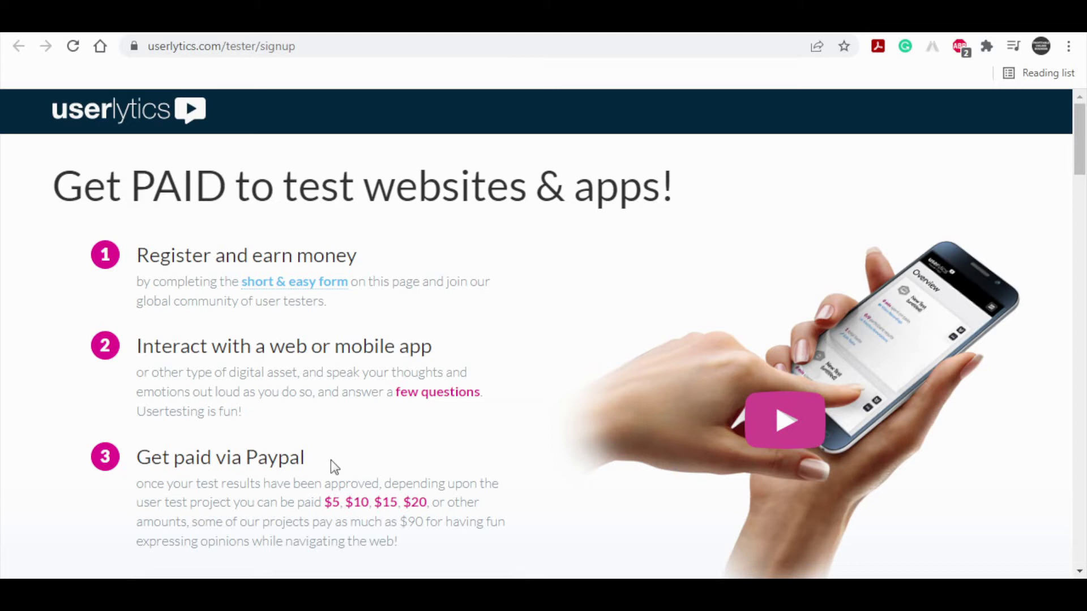
# Highlight the 'Get paid via Paypal' heading and the listed payout amounts.
pyautogui.moveTo(283, 459); pyautogui.dragTo(133, 467)
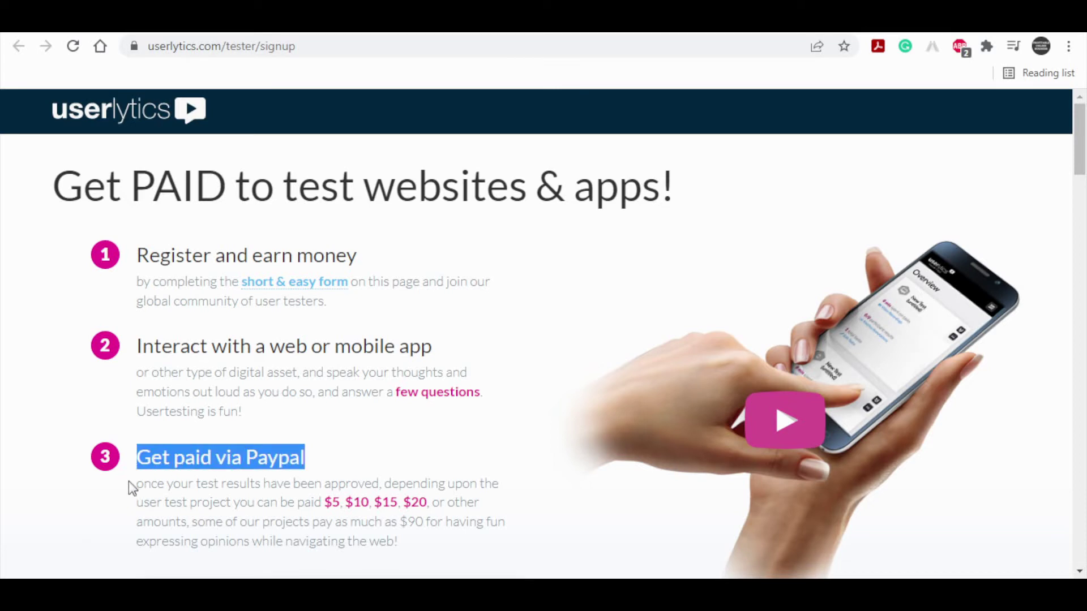
pyautogui.moveTo(324, 502); pyautogui.dragTo(405, 505)
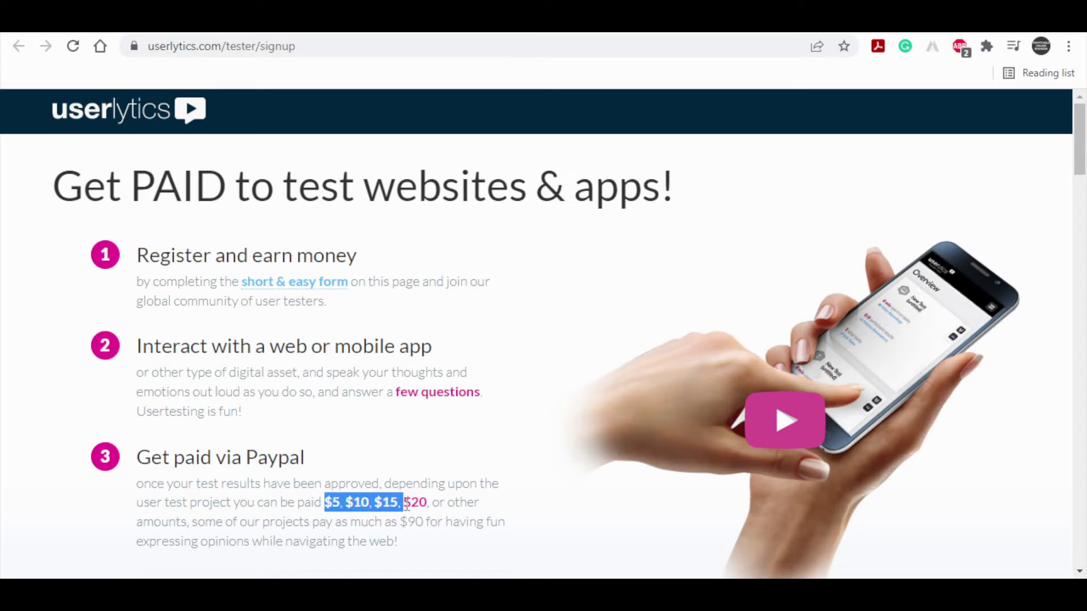
pyautogui.moveTo(406, 505)
pyautogui.mouseDown()
pyautogui.moveTo(432, 505)
pyautogui.moveTo(427, 521)
pyautogui.mouseUp()
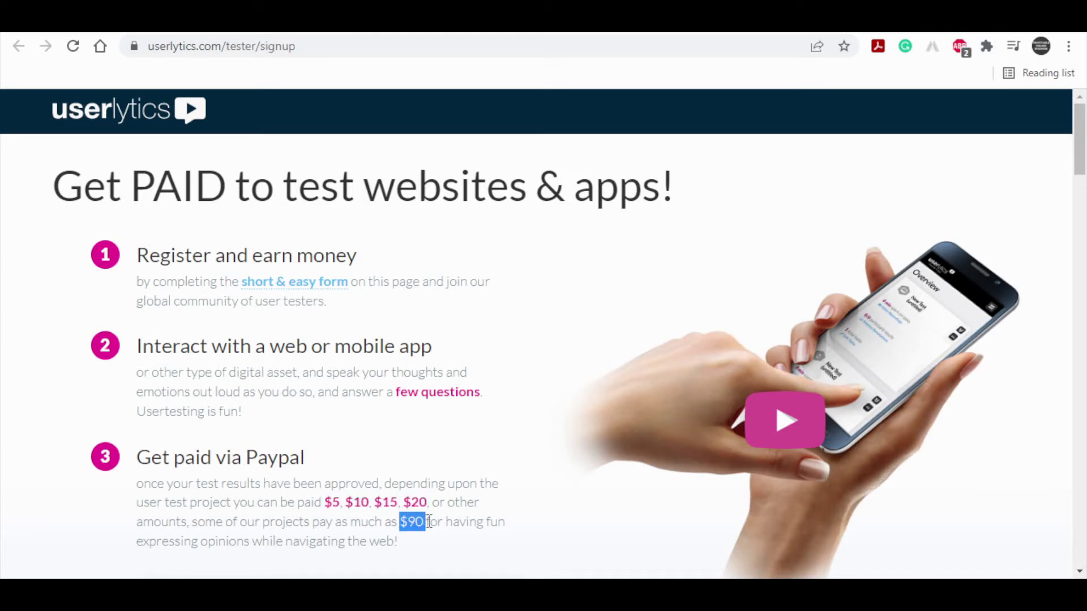
pyautogui.scroll(-1, 524, 520)
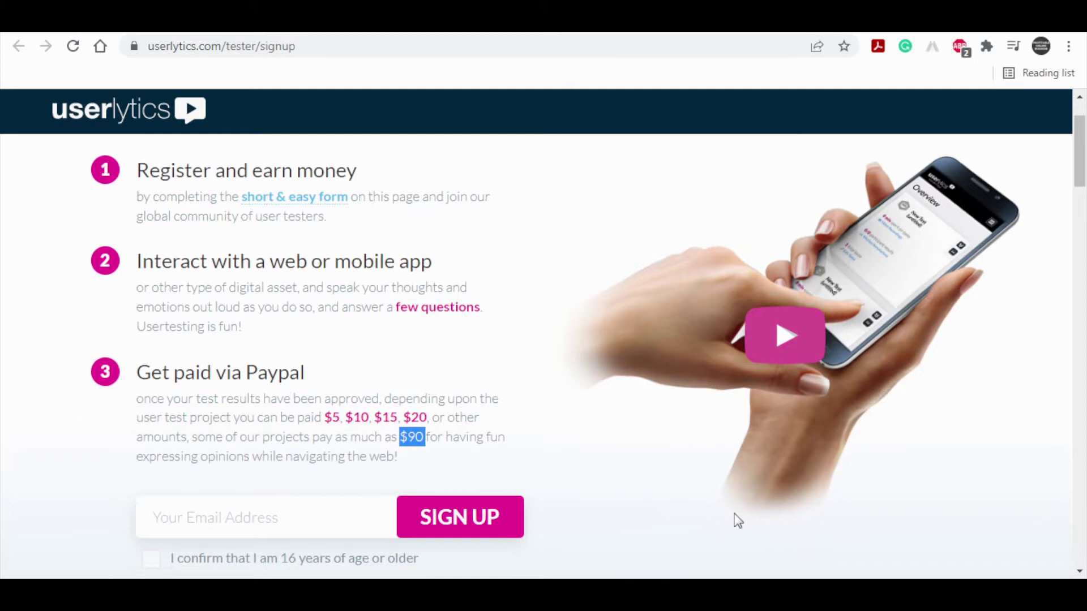
pyautogui.scroll(-1, 590, 461)
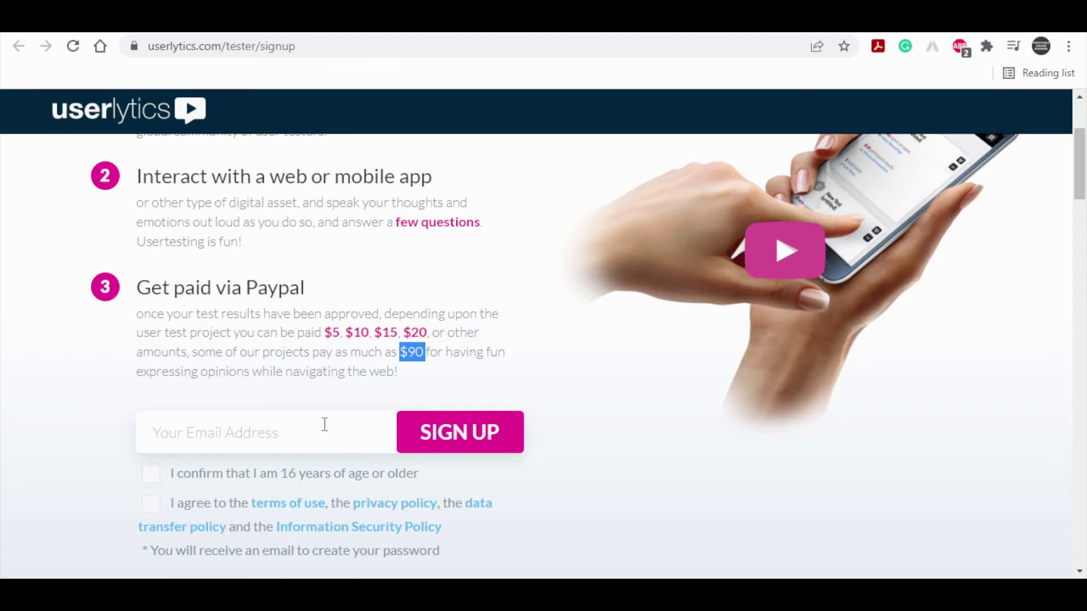
# Tick the 'at least 16 years old' and terms-of-use agreement checkboxes.
pyautogui.click(151, 478)
pyautogui.click(150, 511)
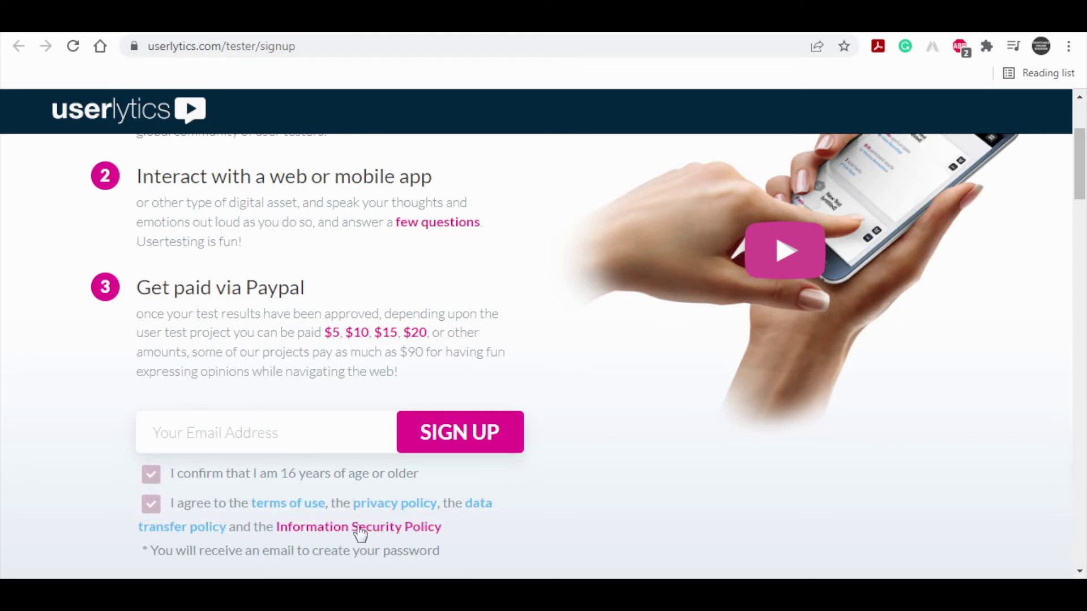
pyautogui.scroll(-1, 522, 454)
pyautogui.scroll(-1, 483, 367)
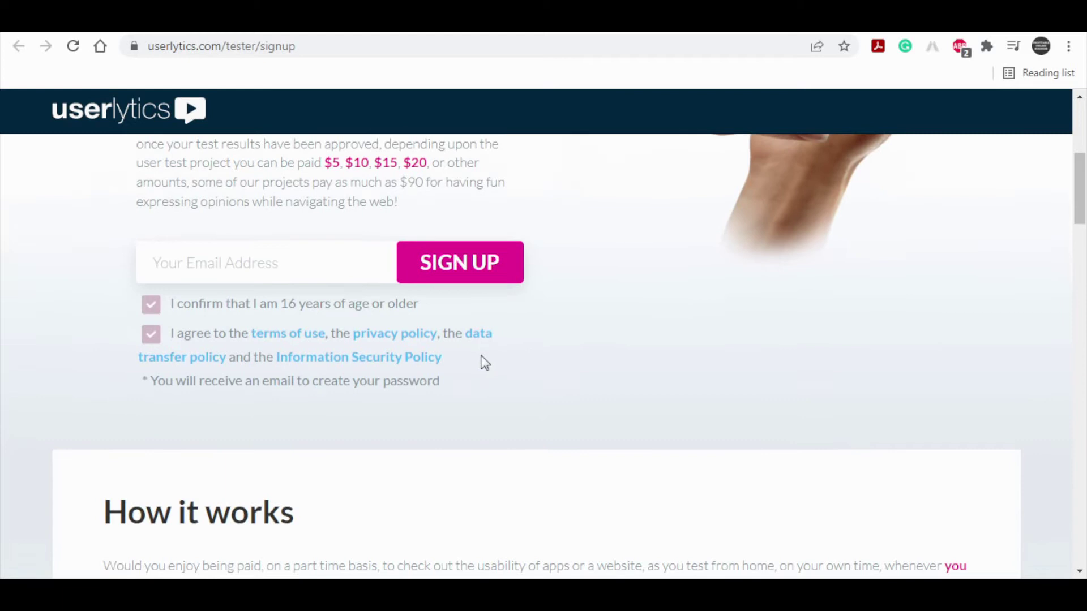
pyautogui.scroll(-2, 432, 382)
pyautogui.scroll(-2, 454, 318)
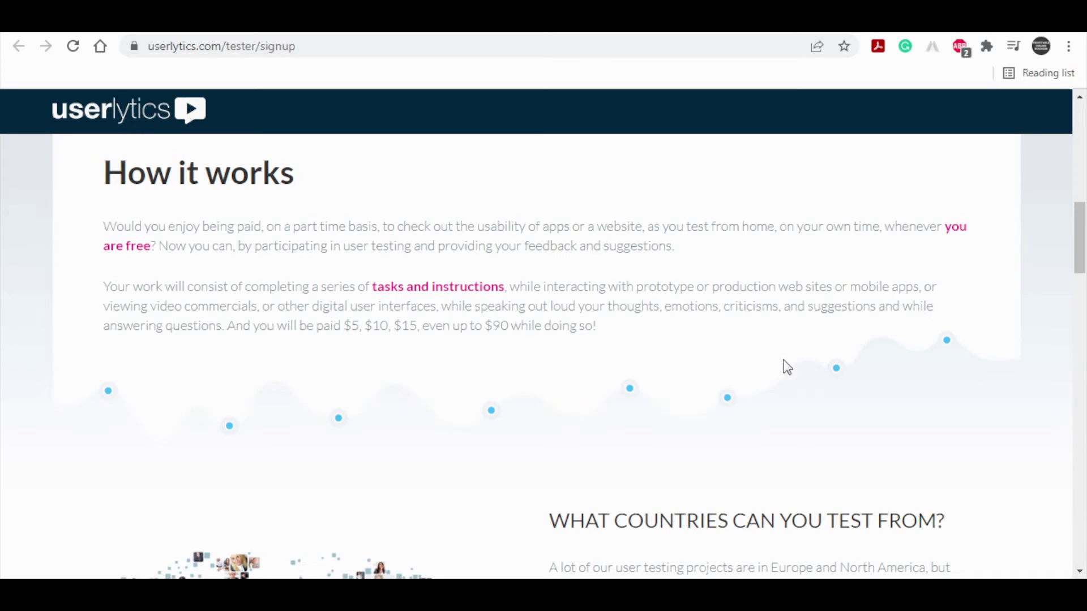
pyautogui.scroll(1, 816, 391)
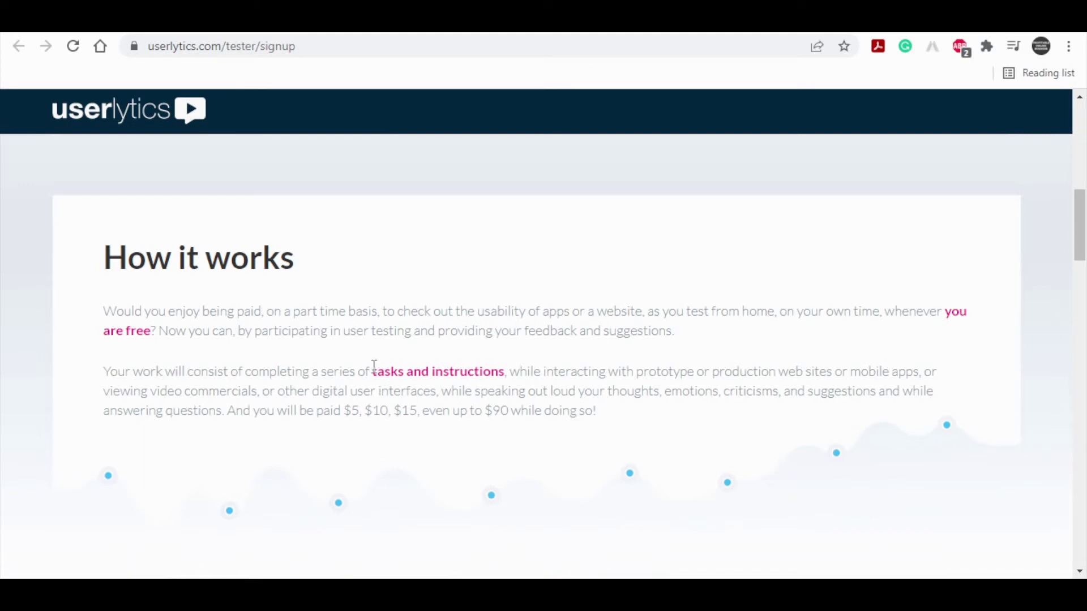
# Highlight 'tasks and instructions', the up-to-$90 sentence, and the speaking-aloud passage.
pyautogui.moveTo(373, 372); pyautogui.dragTo(514, 375)
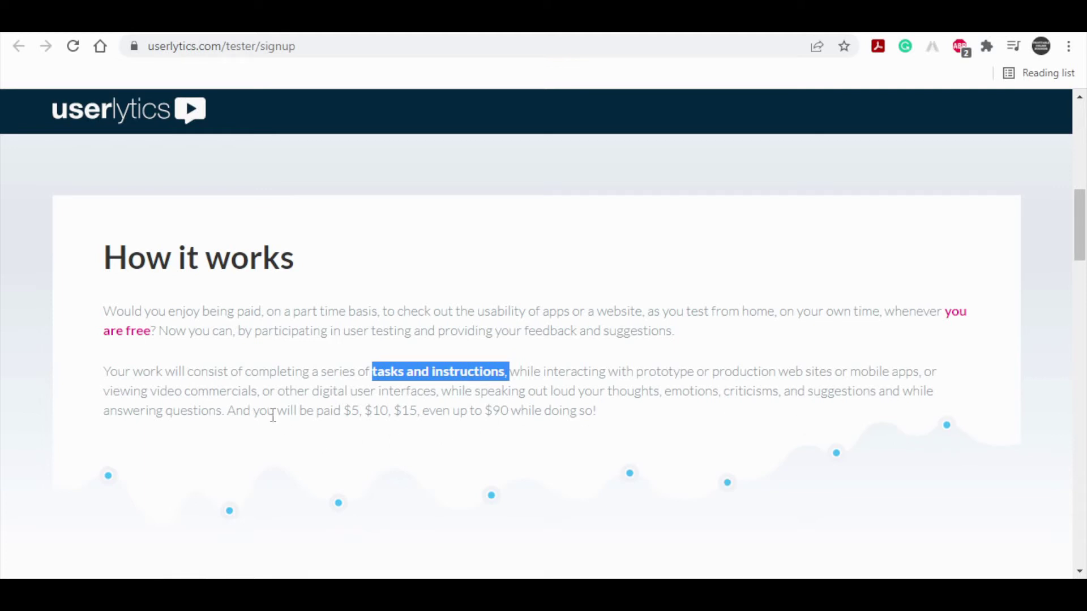
pyautogui.moveTo(223, 410); pyautogui.dragTo(609, 421)
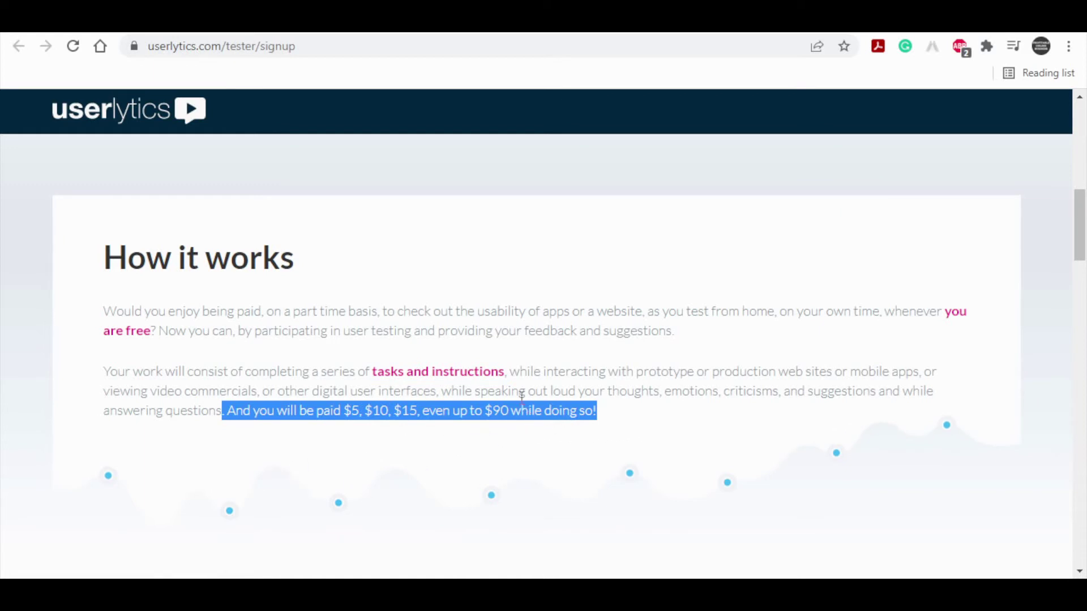
pyautogui.moveTo(476, 392)
pyautogui.mouseDown()
pyautogui.moveTo(839, 392)
pyautogui.moveTo(353, 412)
pyautogui.moveTo(636, 413)
pyautogui.mouseUp()
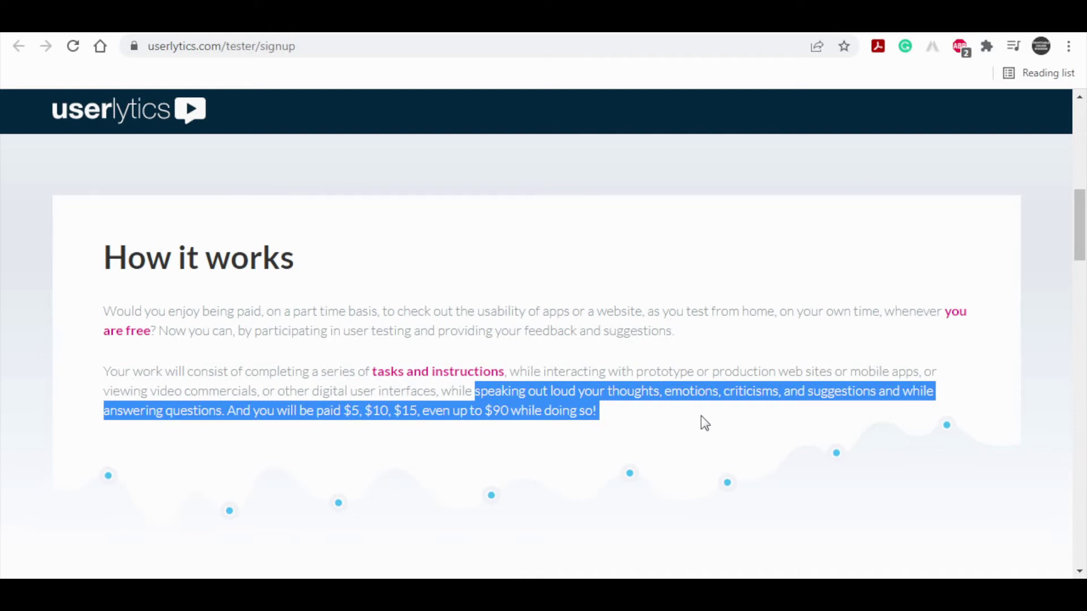
pyautogui.scroll(-1, 700, 419)
pyautogui.scroll(-1, 706, 398)
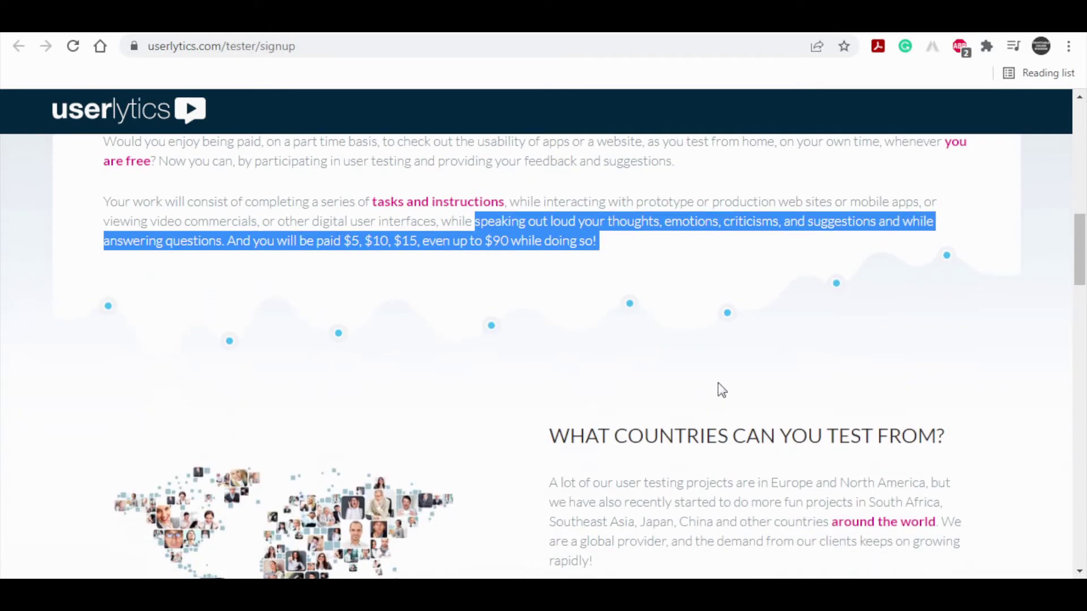
# Highlight the listed regions, from Europe and North America to Southeast and South Africa.
pyautogui.click(645, 379)
pyautogui.scroll(-1, 620, 361)
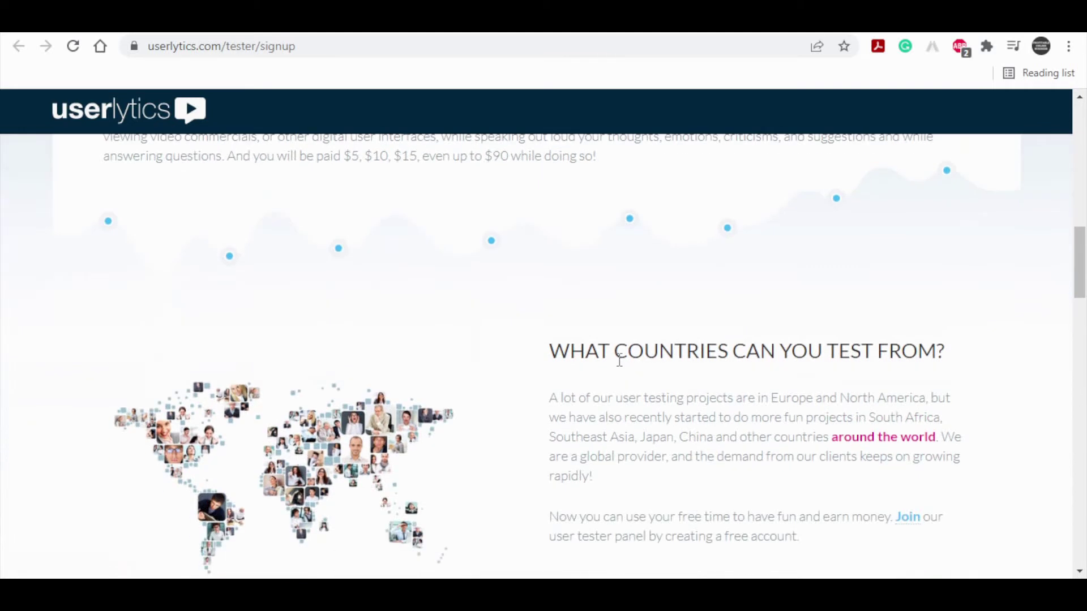
pyautogui.scroll(-1, 740, 315)
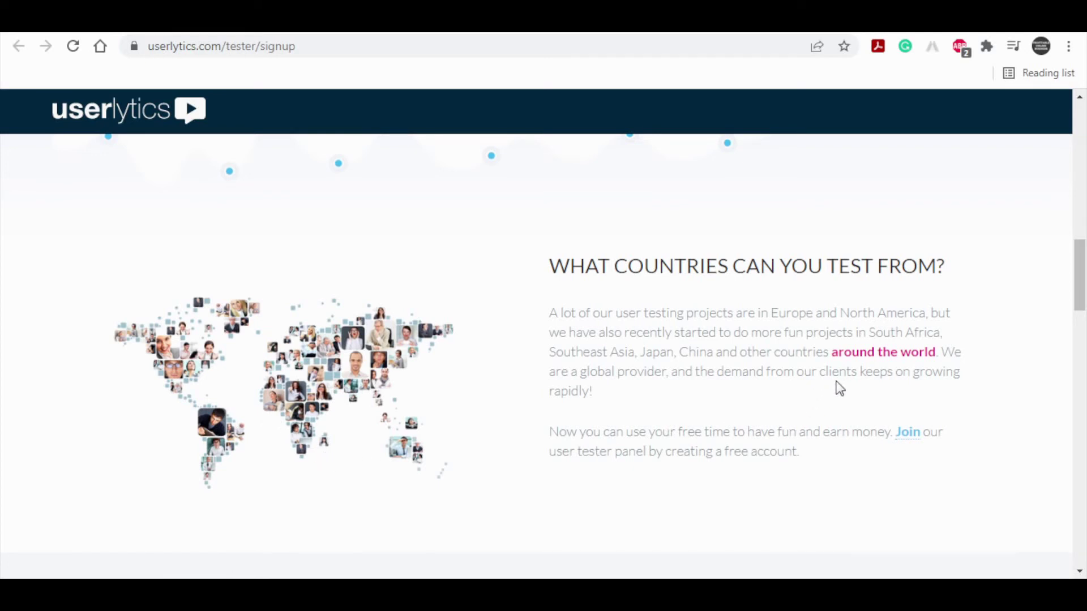
pyautogui.doubleClick(793, 312)
pyautogui.moveTo(856, 315); pyautogui.dragTo(926, 314)
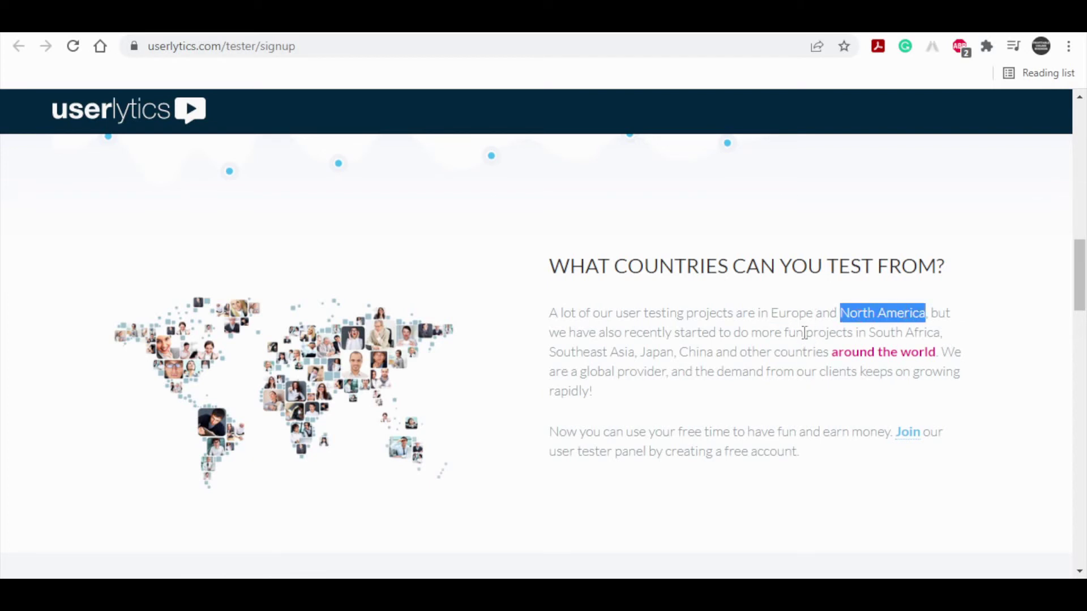
pyautogui.doubleClick(592, 353)
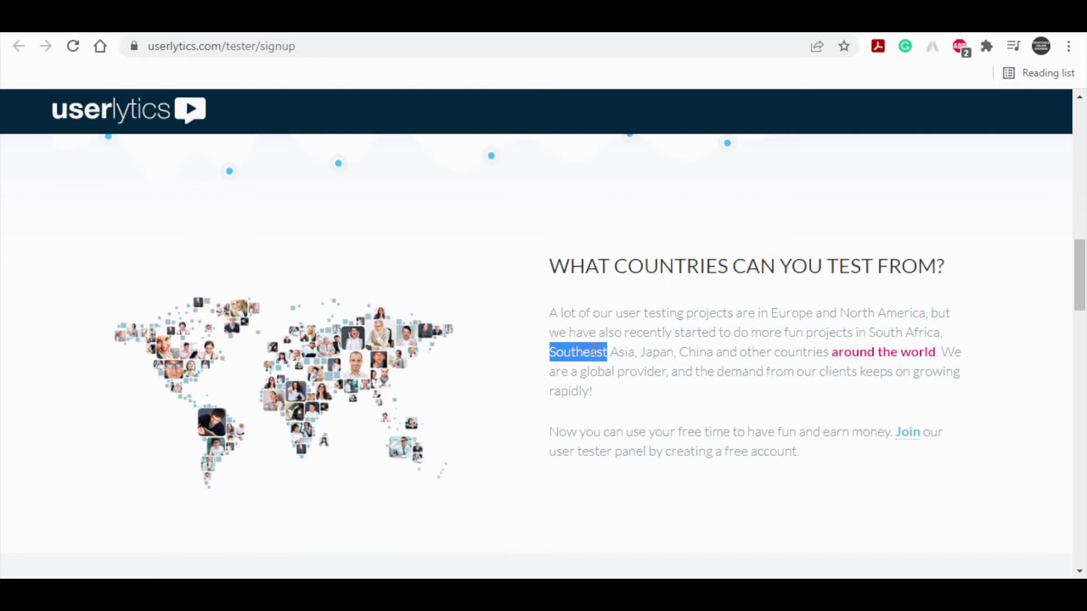
pyautogui.moveTo(592, 353); pyautogui.dragTo(674, 353)
pyautogui.doubleClick(885, 333)
pyautogui.moveTo(885, 332)
pyautogui.mouseDown()
pyautogui.moveTo(801, 350)
pyautogui.moveTo(920, 349)
pyautogui.mouseUp()
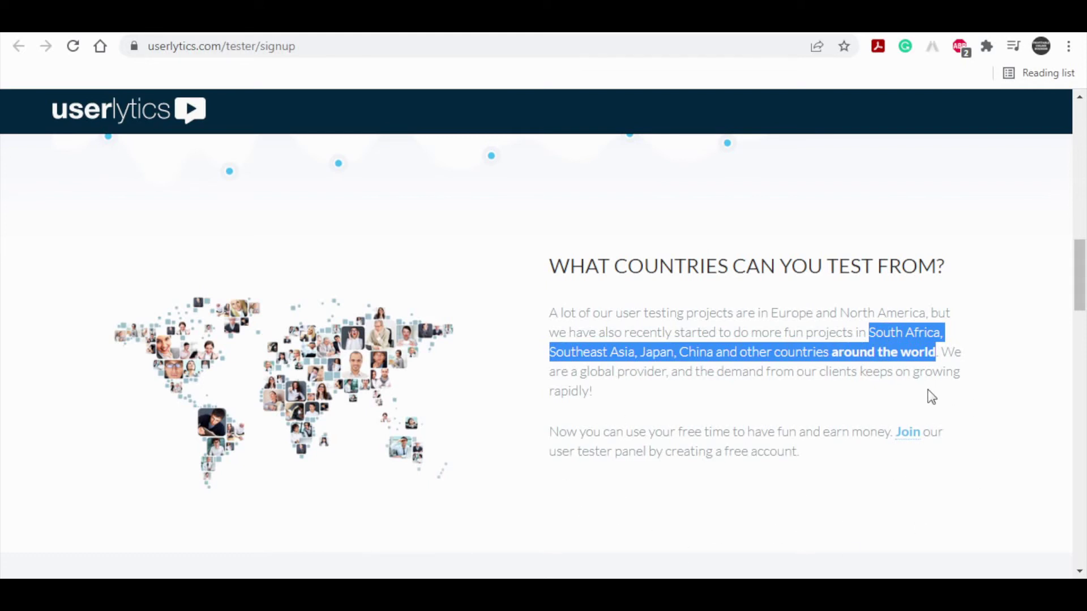
# Highlight the sentence about rapidly growing demand for a global provider, then deselect.
pyautogui.click(949, 352)
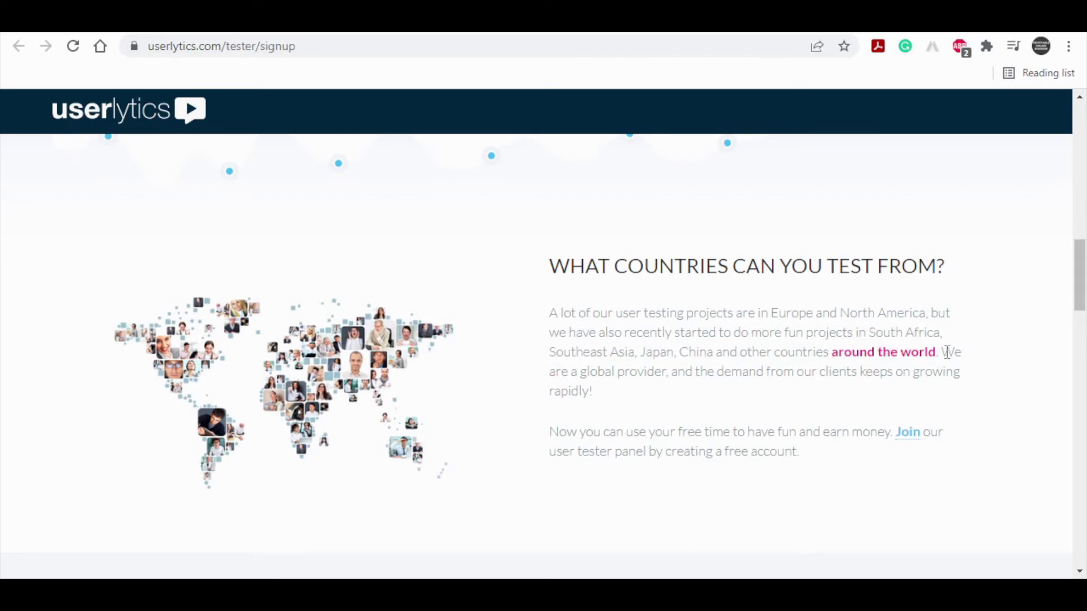
pyautogui.moveTo(940, 352); pyautogui.dragTo(981, 393)
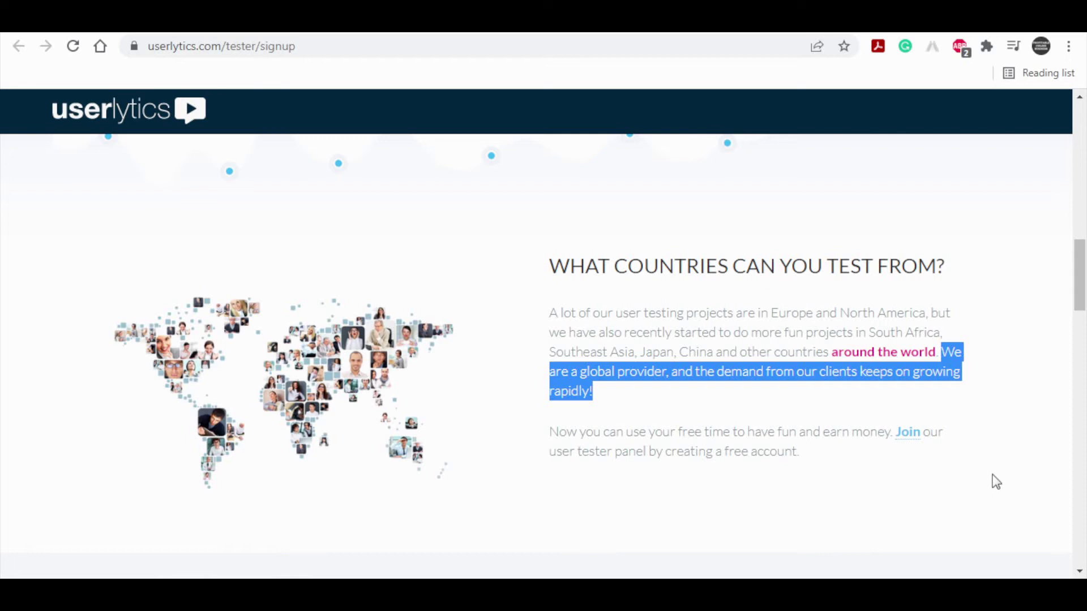
pyautogui.click(887, 485)
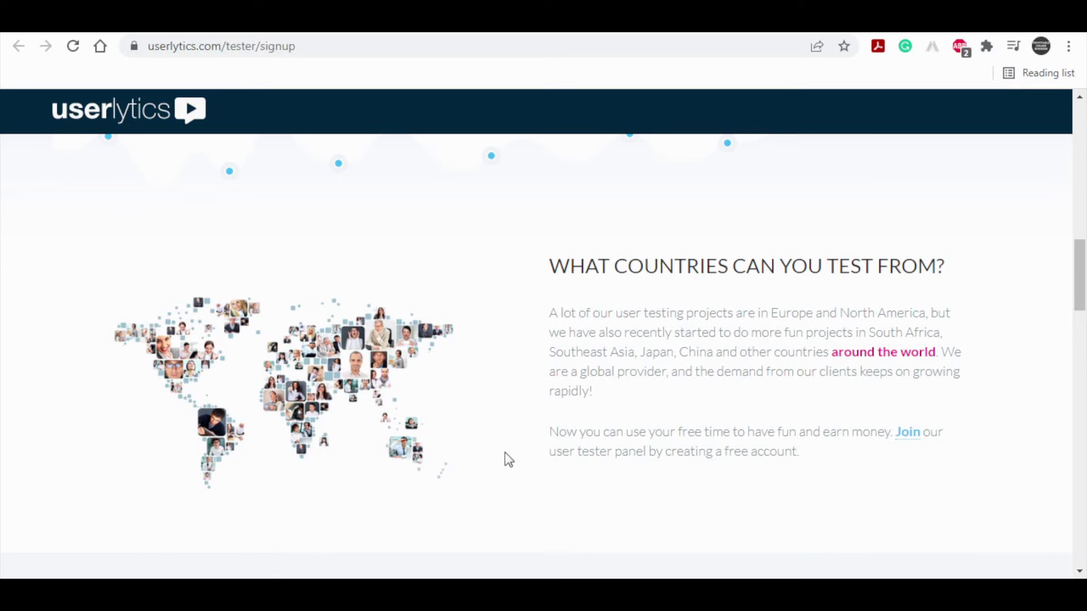
pyautogui.scroll(-1, 527, 442)
pyautogui.scroll(-4, 646, 399)
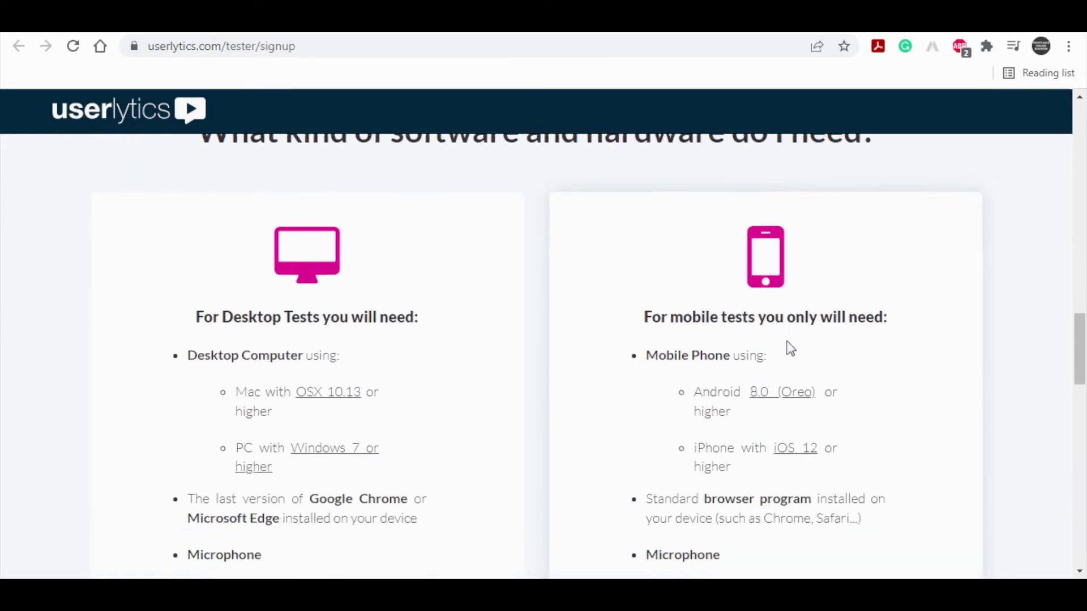
pyautogui.scroll(-1, 788, 349)
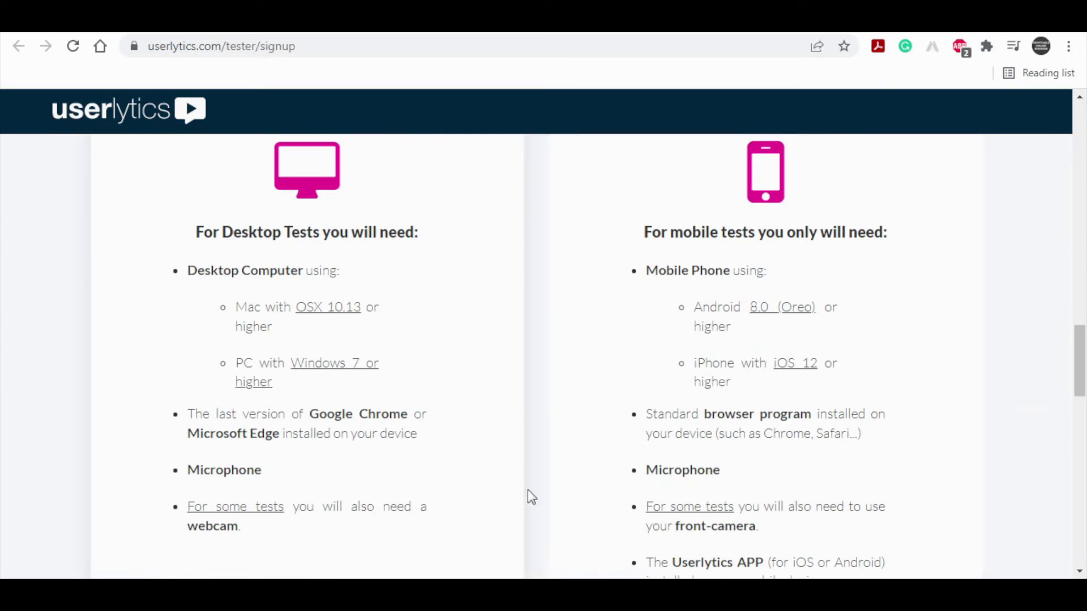
pyautogui.scroll(-1, 752, 383)
pyautogui.scroll(1, 753, 382)
pyautogui.scroll(-3, 779, 407)
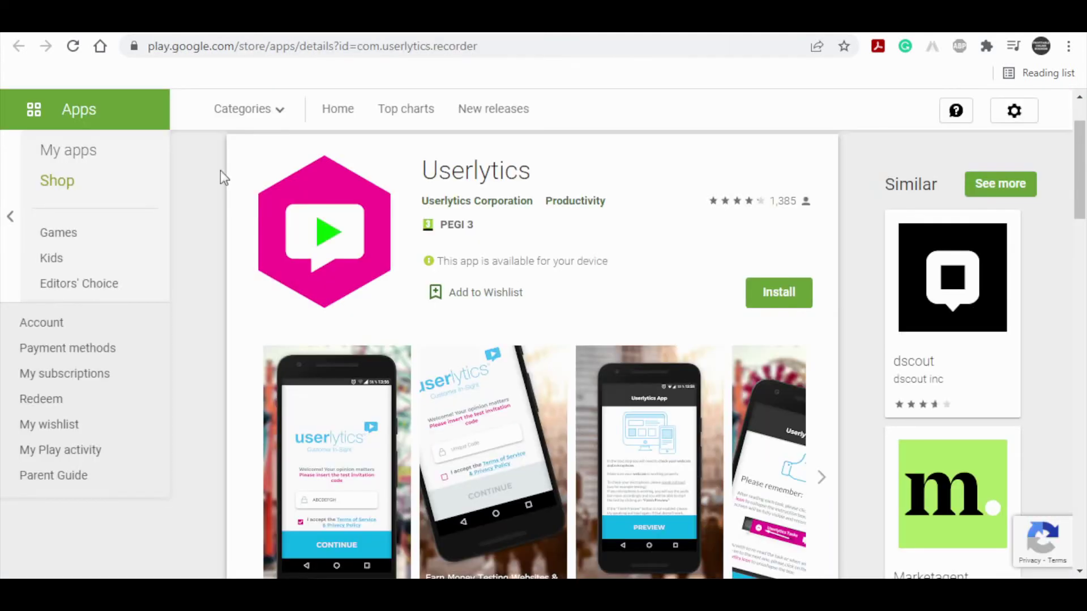
pyautogui.scroll(-1, 621, 187)
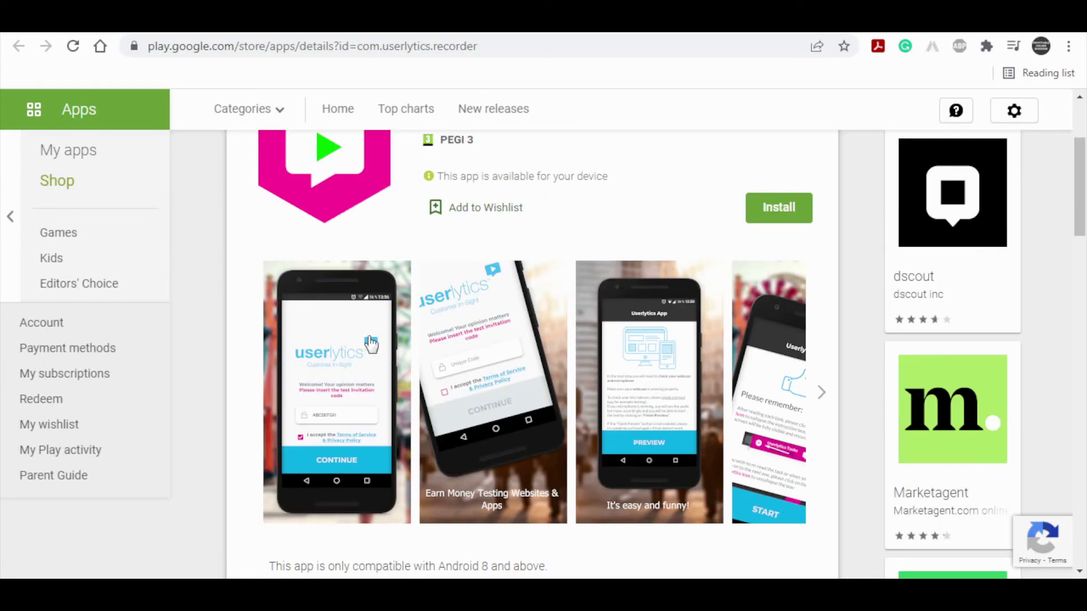
pyautogui.click(325, 372)
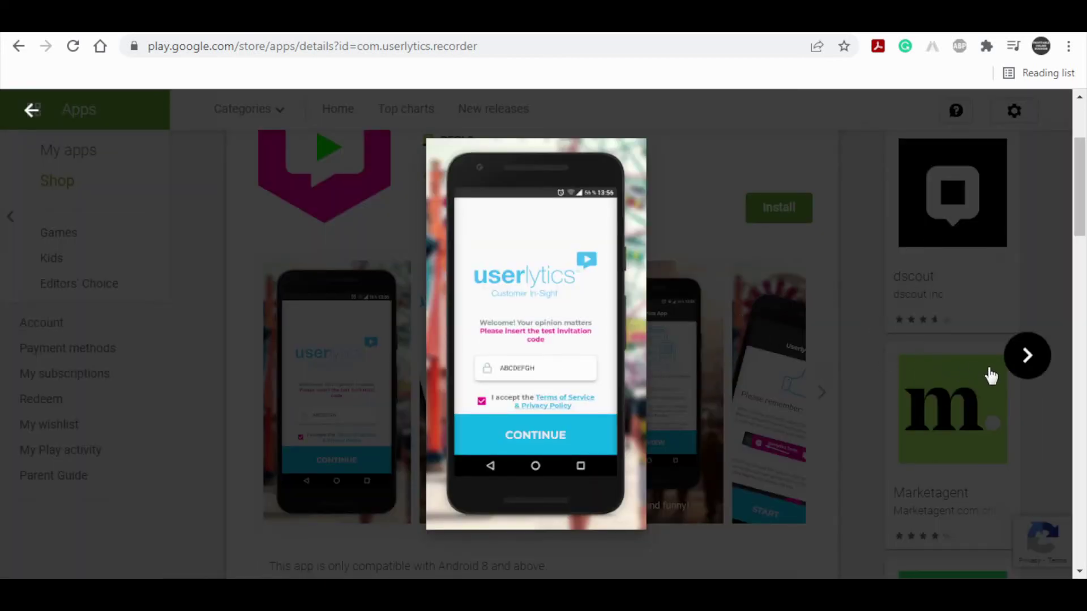
pyautogui.click(1027, 355)
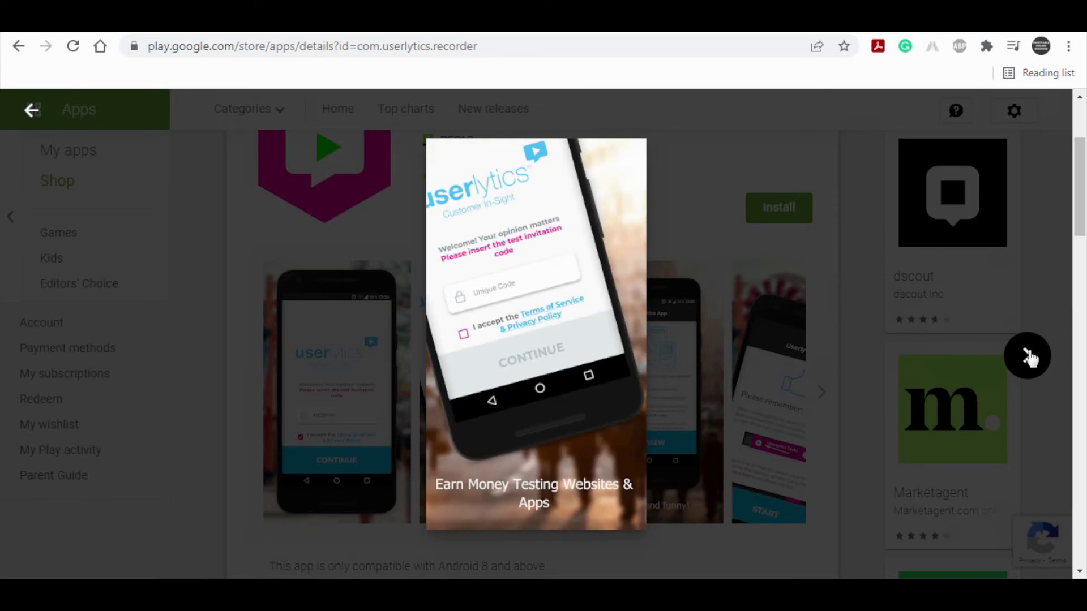
pyautogui.click(1030, 358)
pyautogui.click(1030, 358)
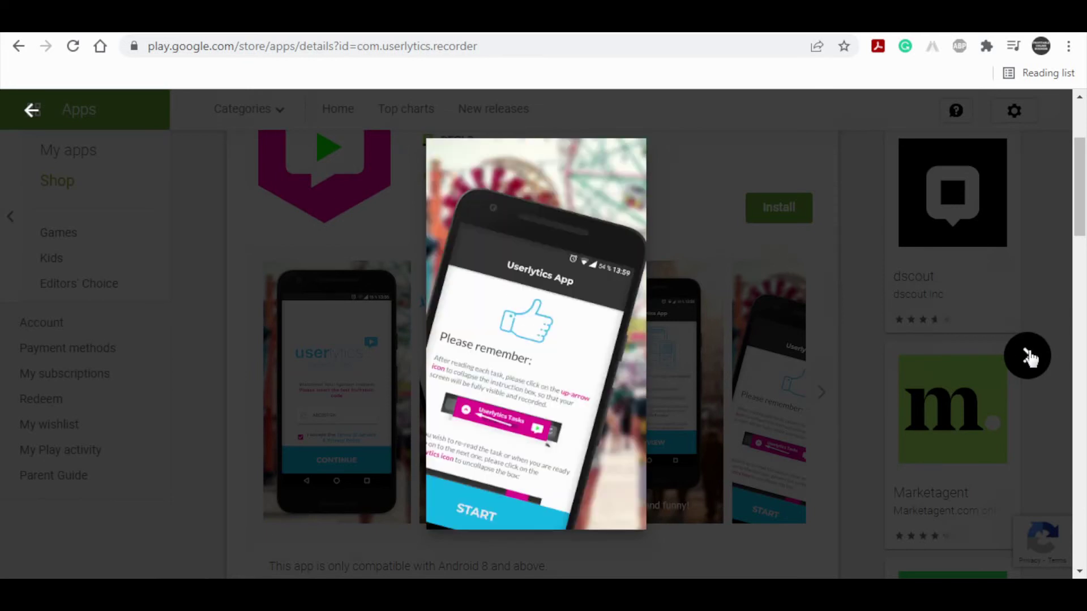
pyautogui.click(1030, 358)
pyautogui.click(1029, 358)
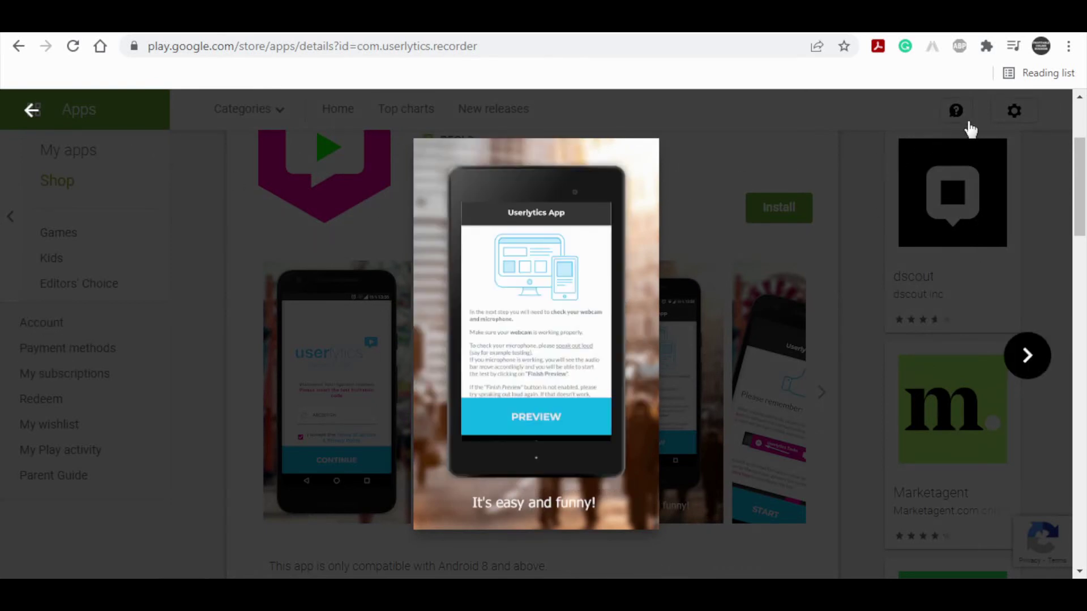
pyautogui.press('Right')
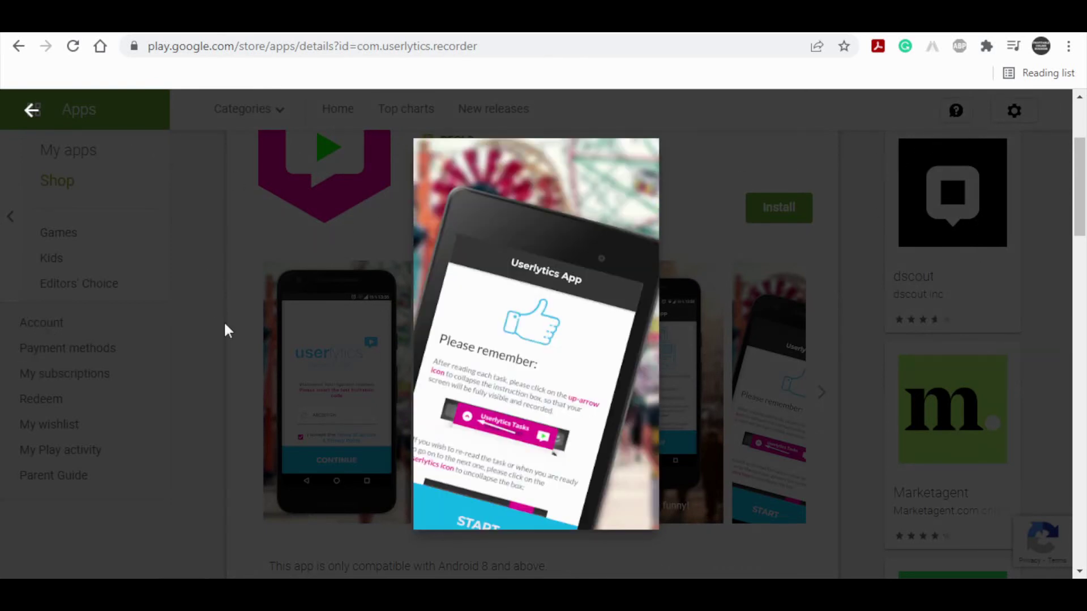
pyautogui.click(226, 326)
pyautogui.scroll(-2, 636, 352)
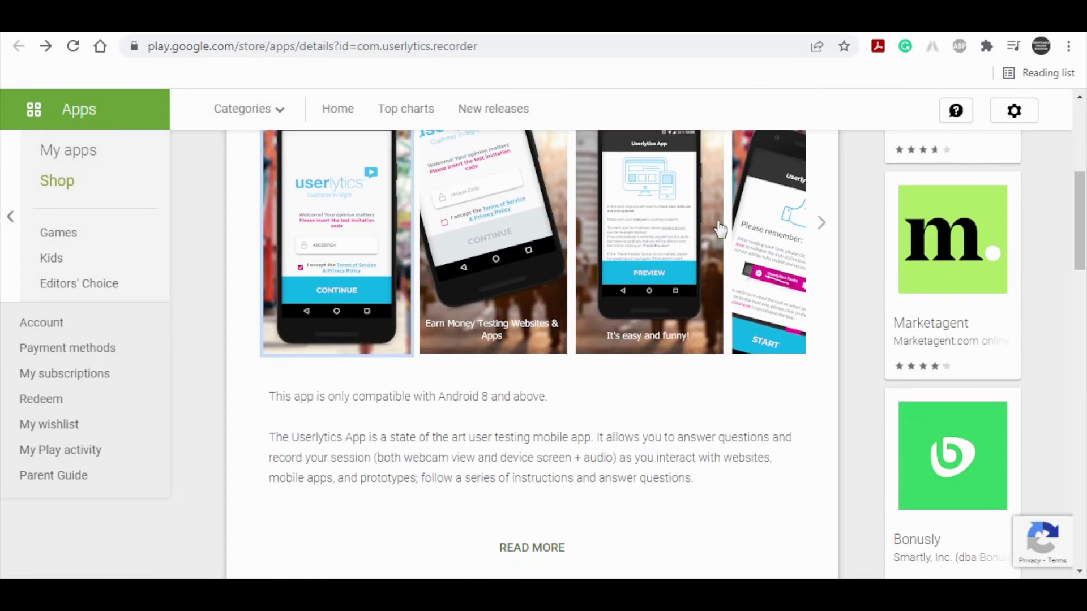
pyautogui.scroll(-1, 633, 340)
pyautogui.scroll(-1, 633, 340)
pyautogui.scroll(-1, 635, 343)
pyautogui.scroll(-1, 636, 342)
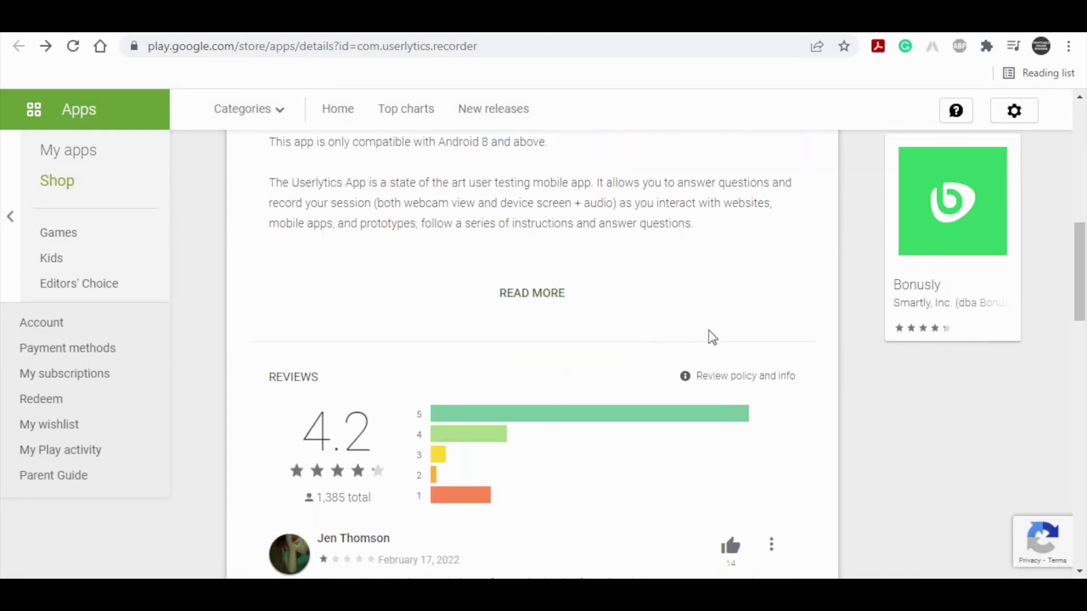
pyautogui.scroll(-1, 527, 315)
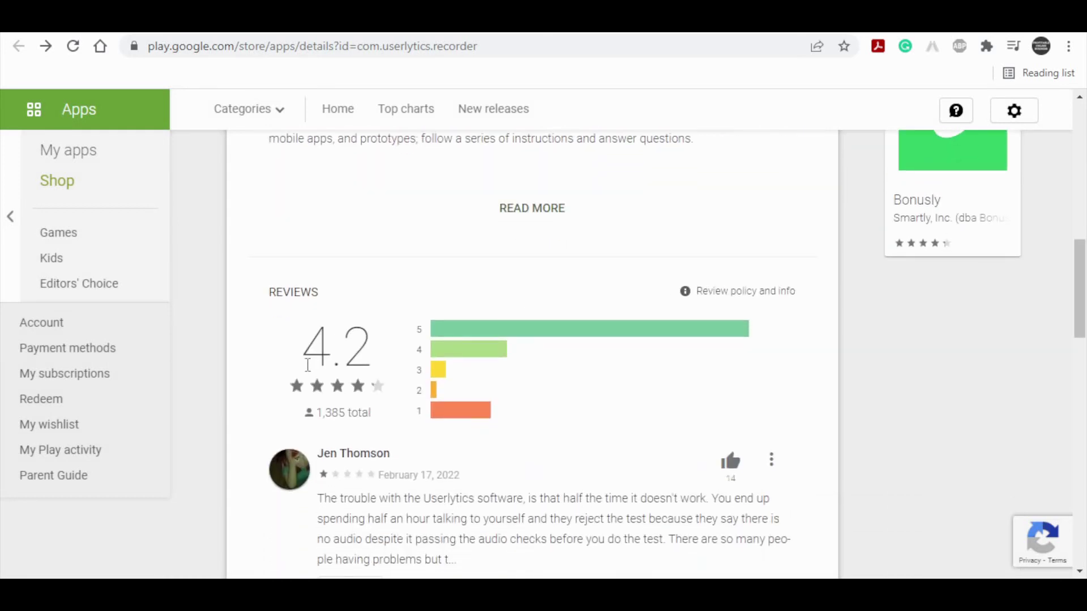
pyautogui.scroll(-1, 323, 355)
pyautogui.scroll(-1, 323, 355)
pyautogui.scroll(1, 478, 309)
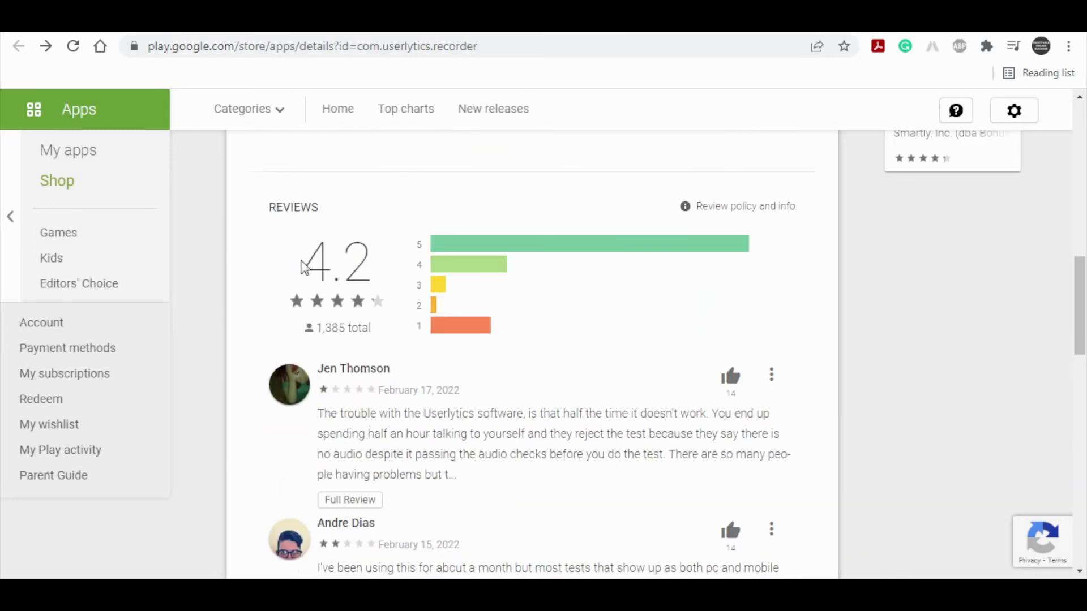
pyautogui.moveTo(301, 269); pyautogui.dragTo(383, 268)
pyautogui.scroll(-1, 635, 332)
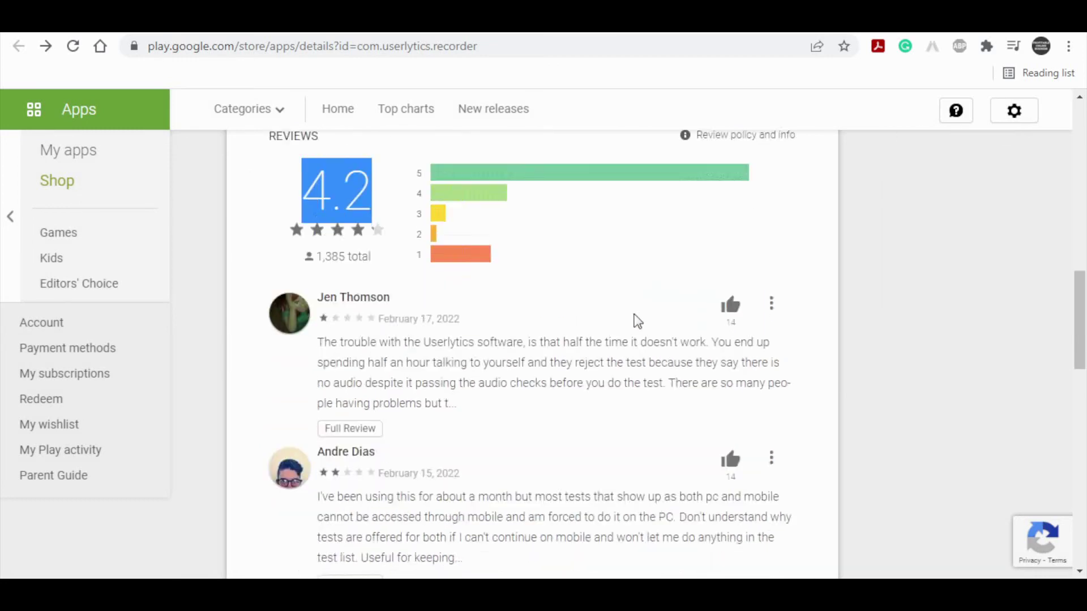
pyautogui.scroll(-4, 641, 308)
pyautogui.scroll(-2, 640, 300)
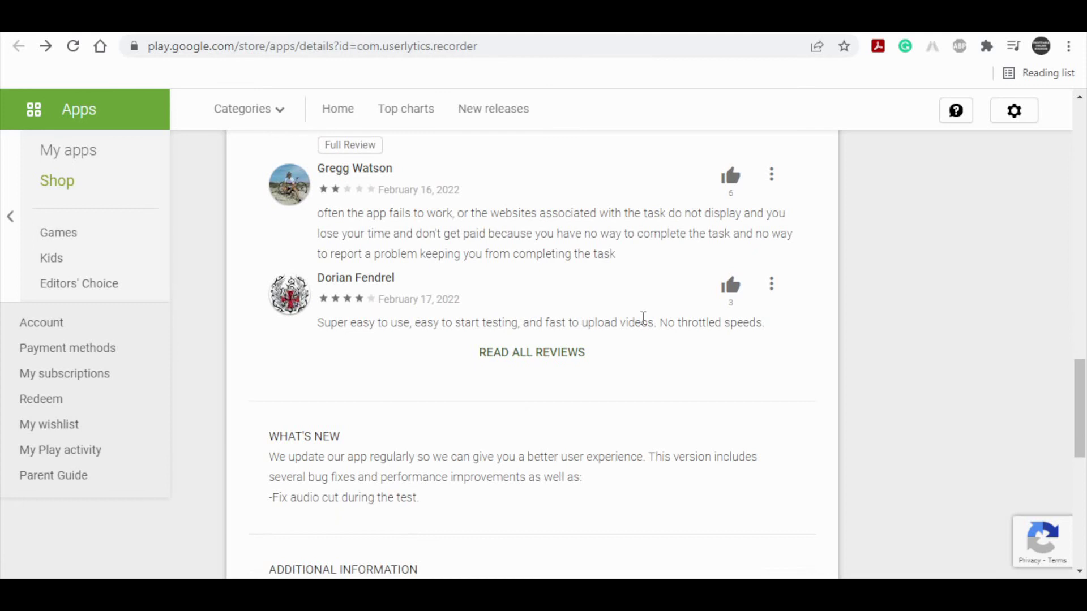
pyautogui.moveTo(303, 332); pyautogui.dragTo(782, 342)
pyautogui.click(782, 343)
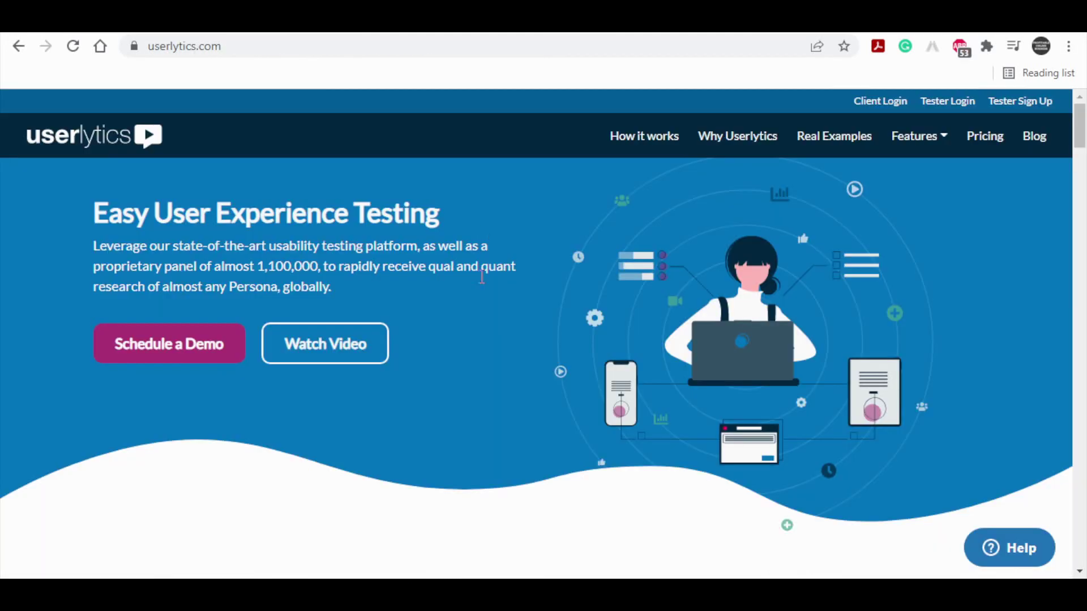
pyautogui.scroll(-5, 462, 263)
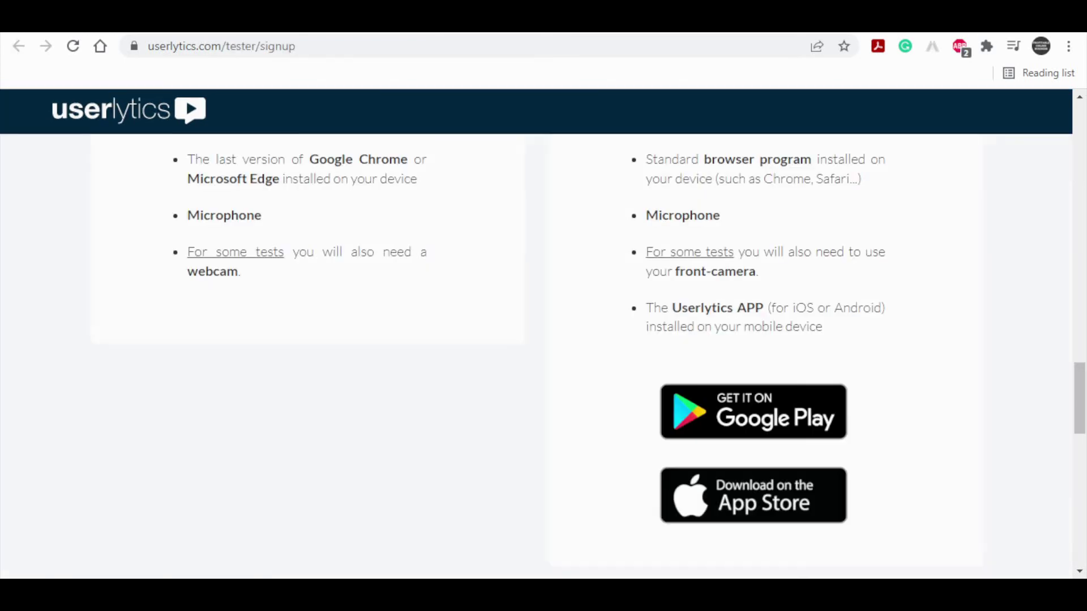
pyautogui.scroll(4, 776, 315)
pyautogui.scroll(2, 778, 311)
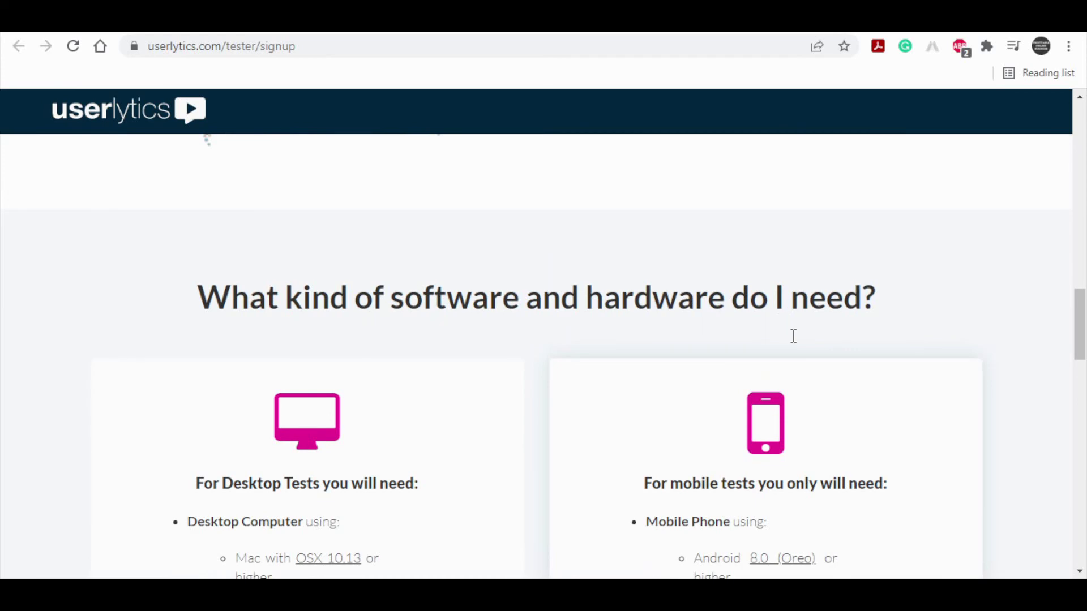
pyautogui.scroll(5, 760, 313)
pyautogui.scroll(1, 758, 309)
pyautogui.scroll(3, 758, 308)
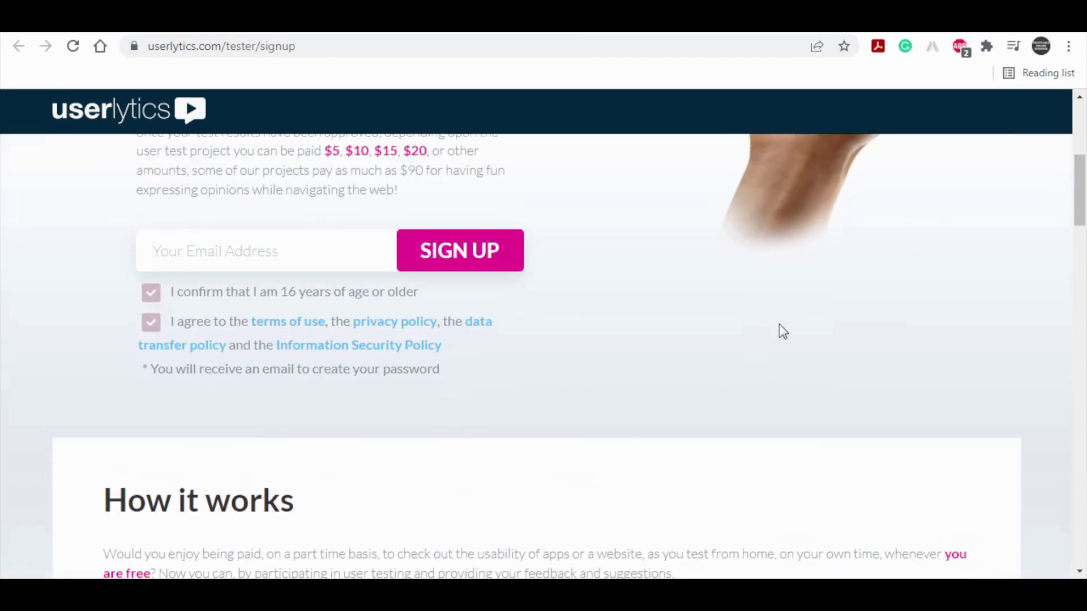
pyautogui.scroll(3, 779, 323)
pyautogui.scroll(1, 779, 324)
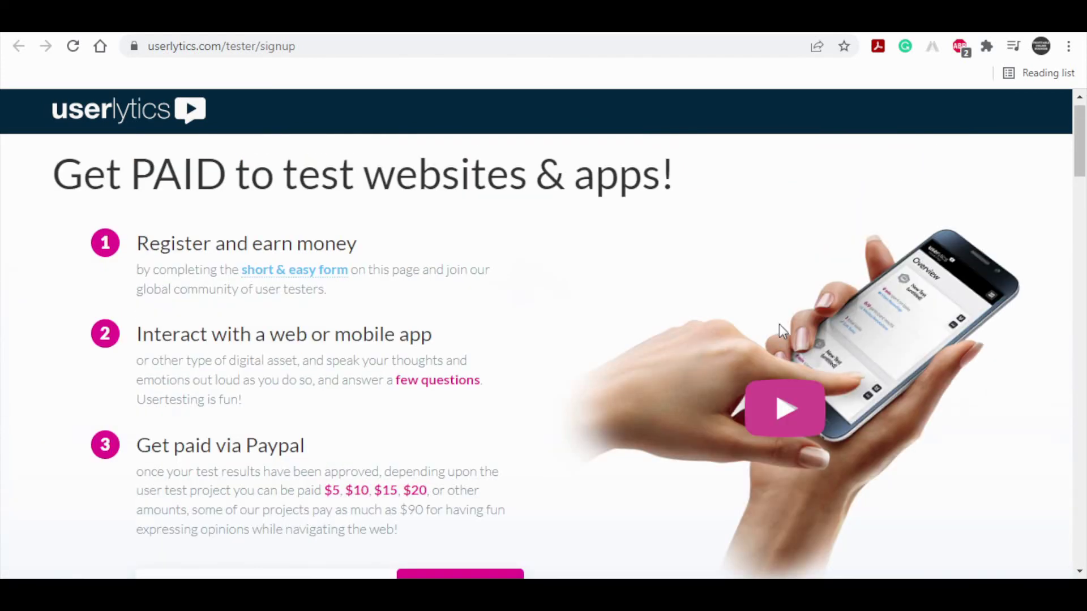
pyautogui.scroll(1, 748, 323)
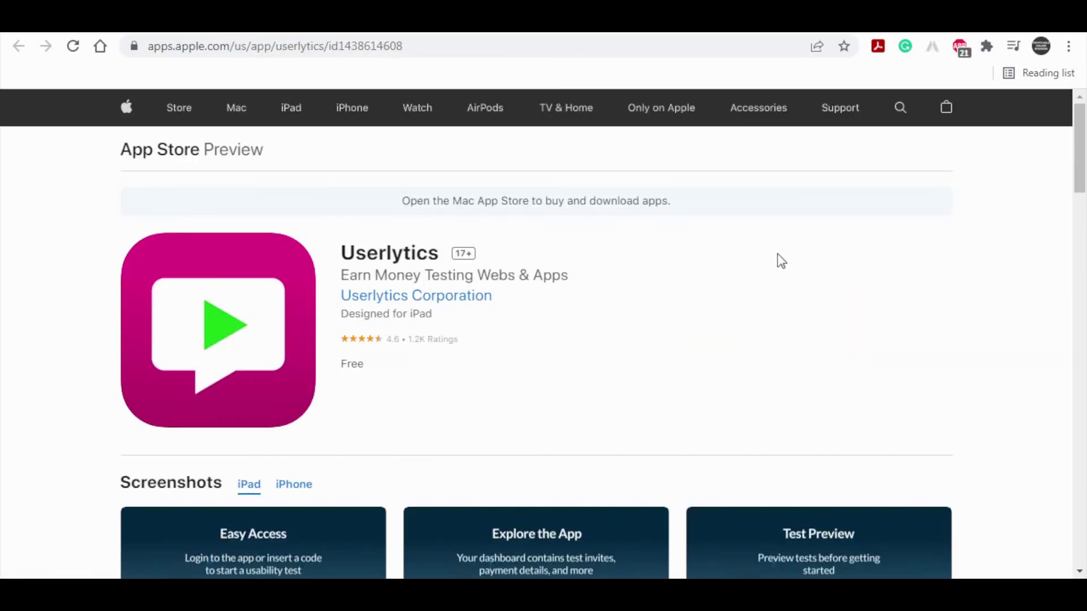
pyautogui.scroll(-5, 671, 280)
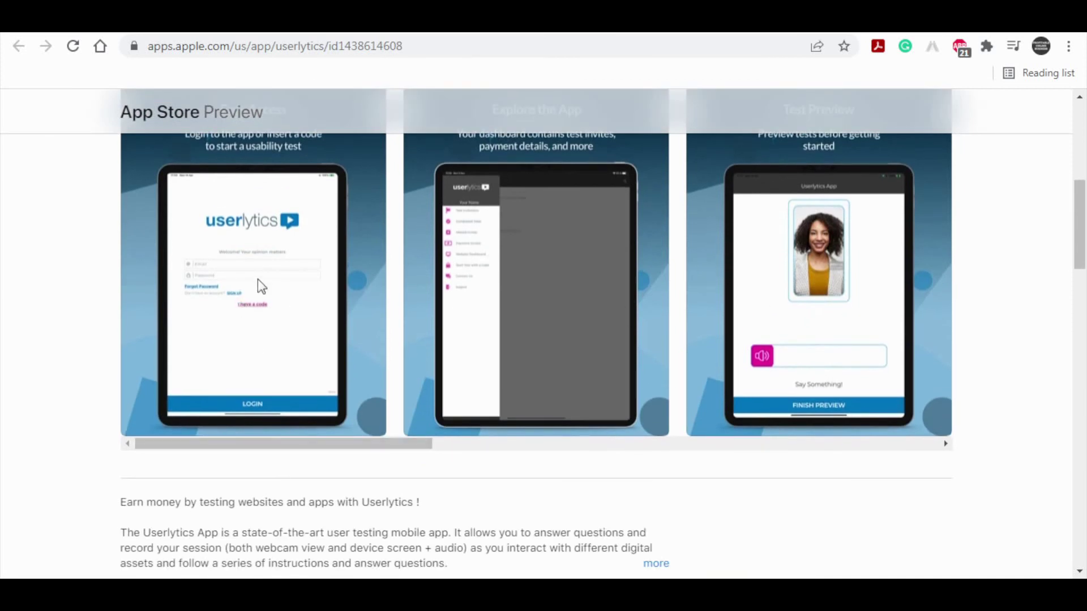
pyautogui.moveTo(381, 440)
pyautogui.mouseDown()
pyautogui.moveTo(841, 429)
pyautogui.moveTo(901, 424)
pyautogui.moveTo(921, 405)
pyautogui.mouseUp()
pyautogui.scroll(-3, 850, 369)
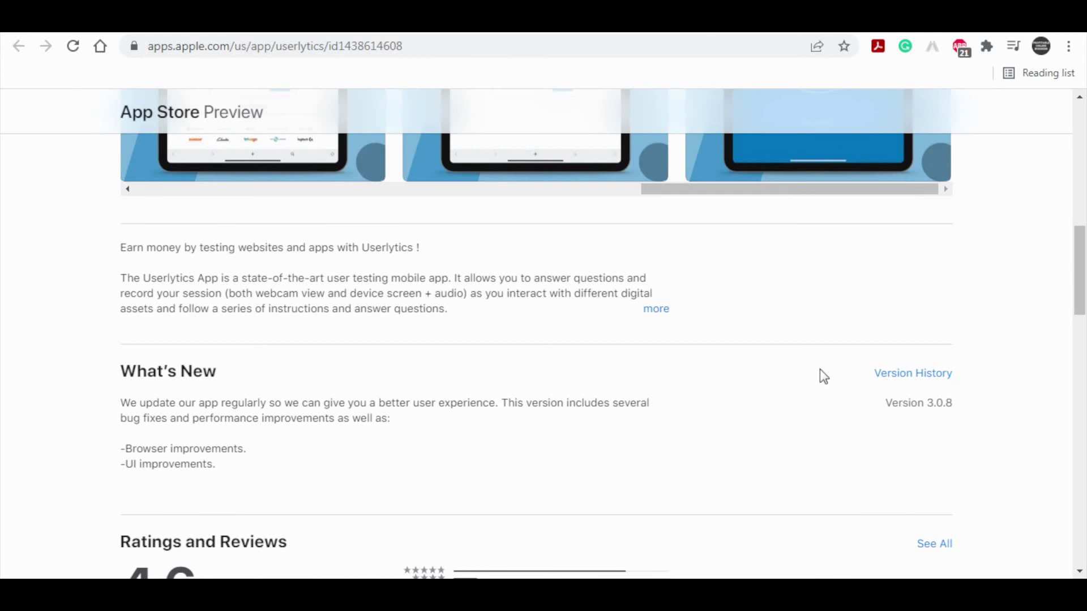
pyautogui.scroll(-3, 819, 369)
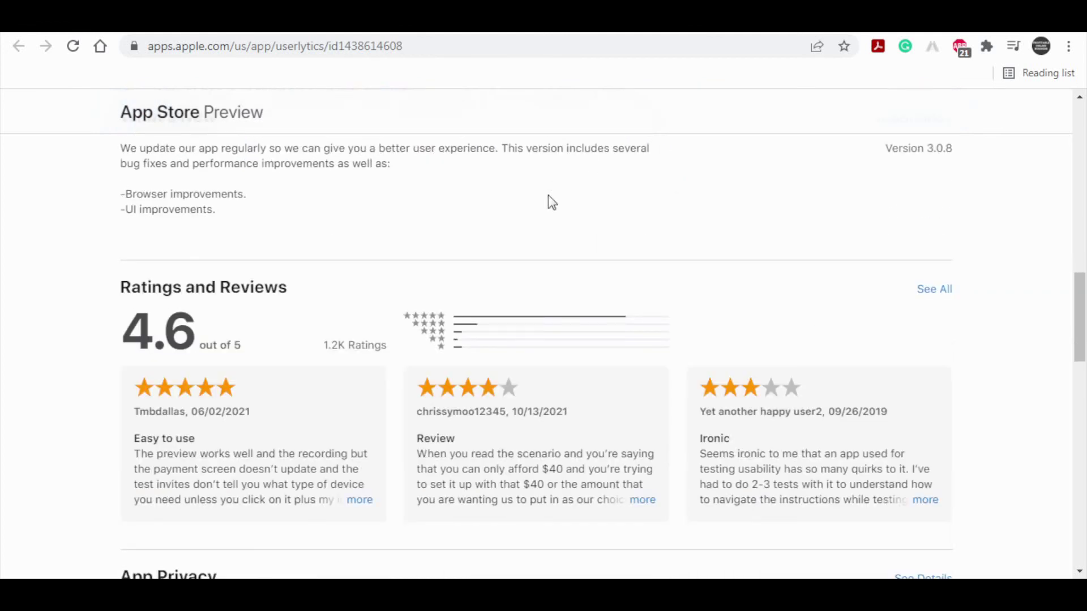
pyautogui.scroll(5, 671, 170)
pyautogui.scroll(3, 645, 185)
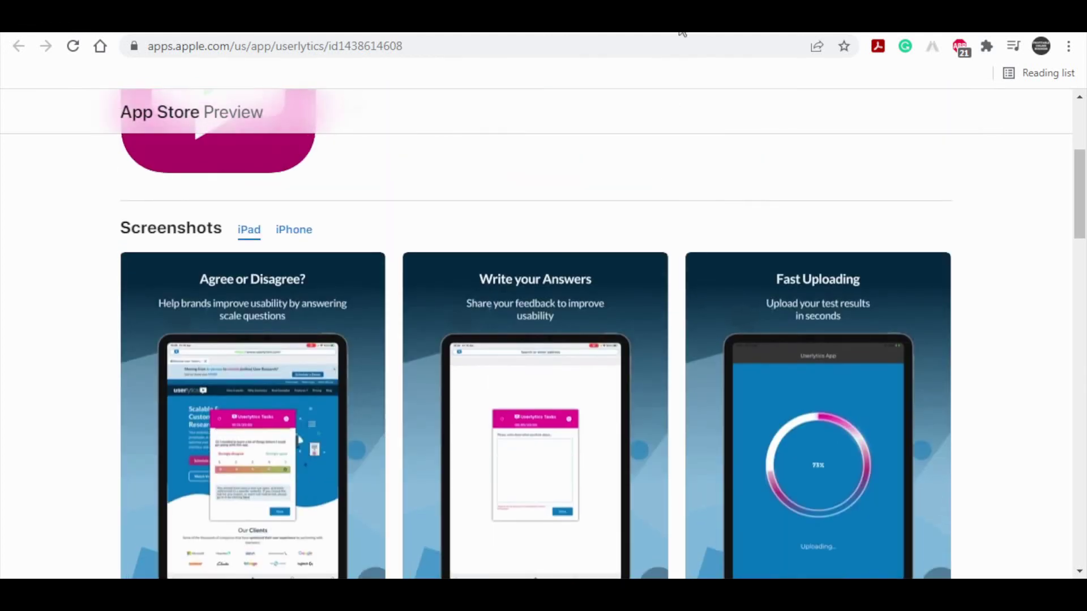